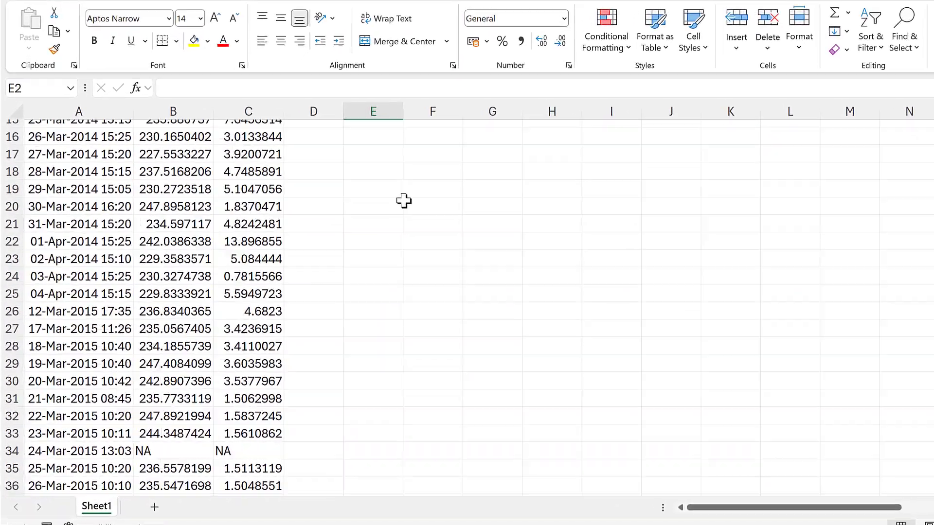
Give column D the heading 'years' in D1.
{"action": "scroll", "coordinate": [446, 174], "scroll_direction": "down", "scroll_amount": 5}
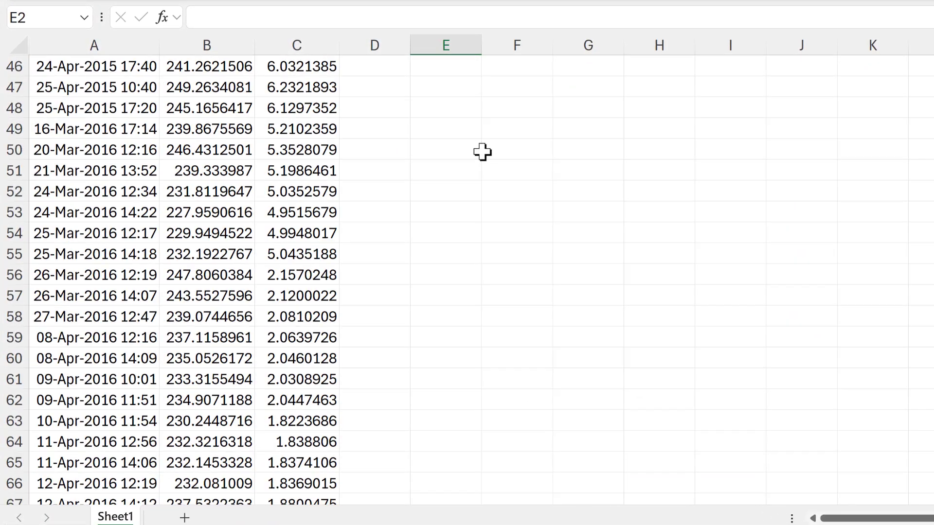
{"action": "scroll", "coordinate": [482, 152], "scroll_direction": "down", "scroll_amount": 5}
{"action": "scroll", "coordinate": [482, 152], "scroll_direction": "down", "scroll_amount": 13}
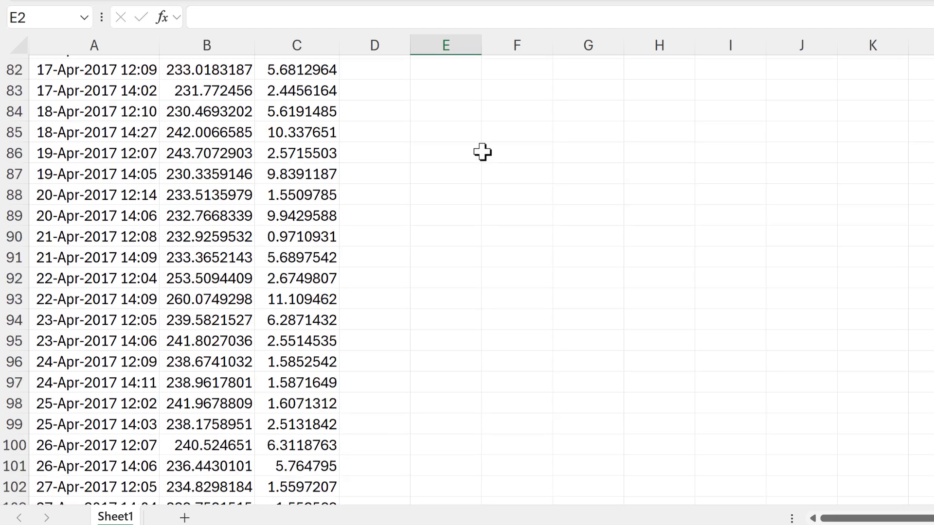
{"action": "scroll", "coordinate": [482, 152], "scroll_direction": "down", "scroll_amount": 16}
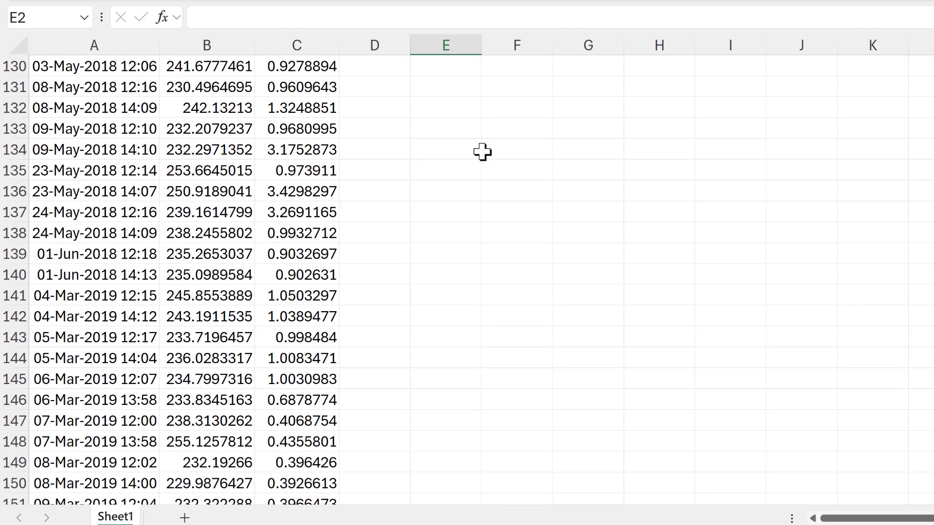
{"action": "scroll", "coordinate": [482, 152], "scroll_direction": "down", "scroll_amount": 1}
{"action": "scroll", "coordinate": [483, 152], "scroll_direction": "up", "scroll_amount": 18}
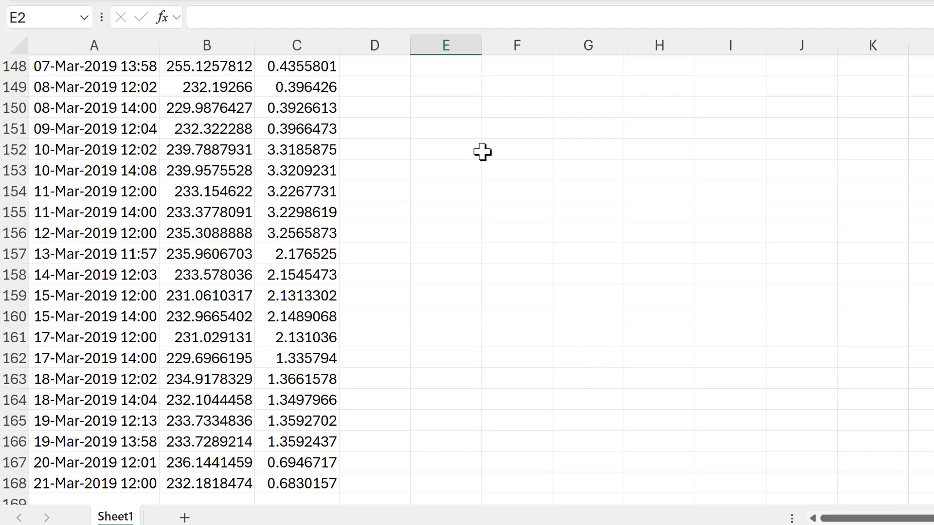
{"action": "scroll", "coordinate": [482, 152], "scroll_direction": "up", "scroll_amount": 20}
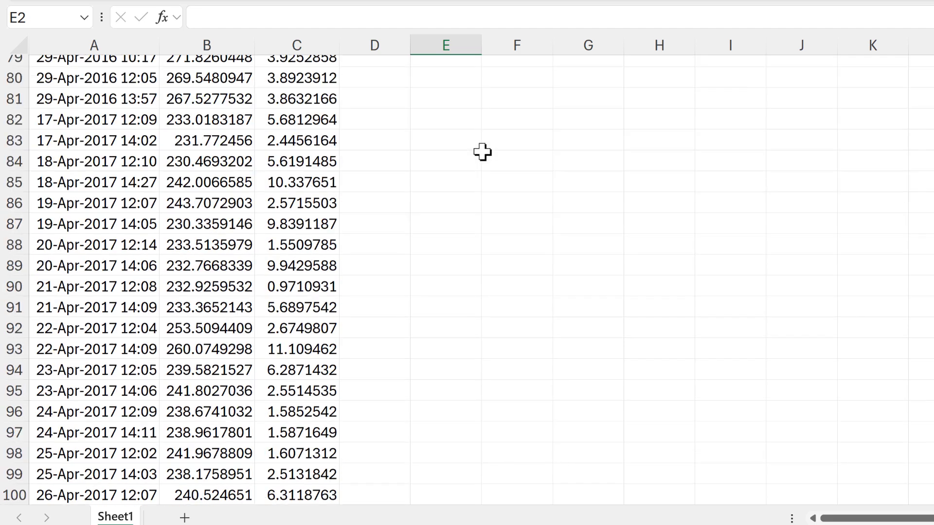
{"action": "scroll", "coordinate": [482, 152], "scroll_direction": "up", "scroll_amount": 8}
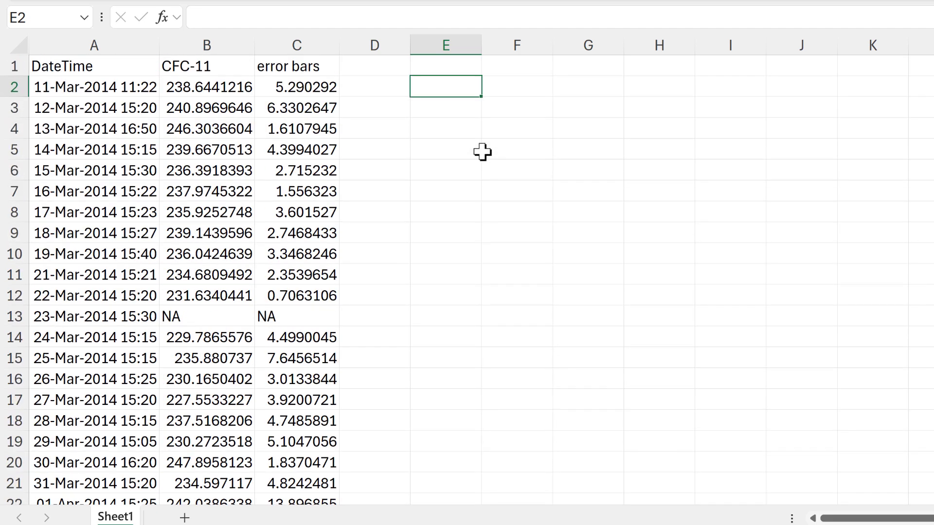
{"action": "left_click", "coordinate": [368, 68]}
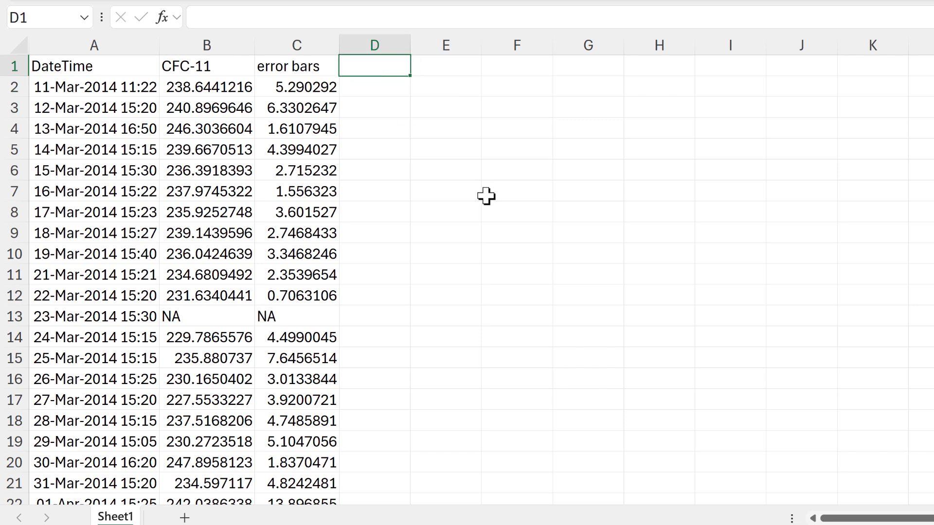
{"action": "key", "text": "Return"}
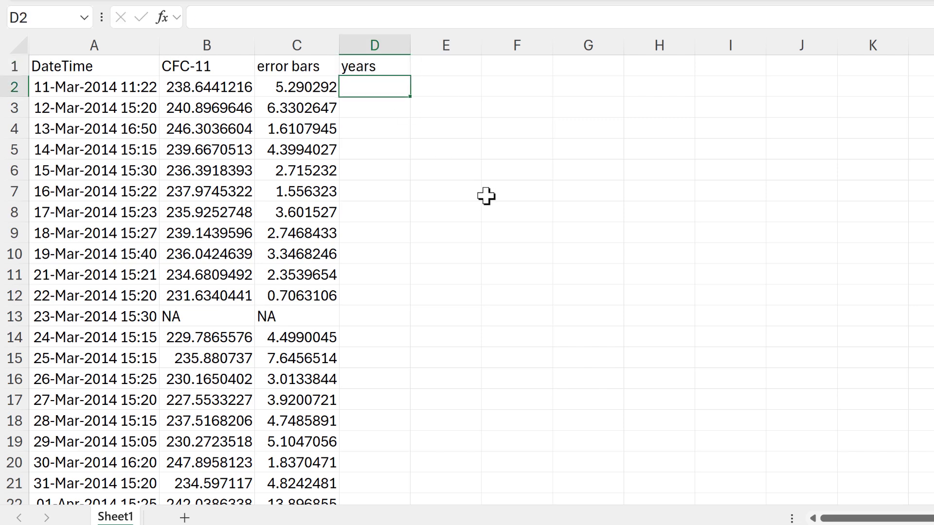
Enter =YEAR(A2) in D2 and fill it down the whole data set.
{"action": "type", "text": "=ye"}
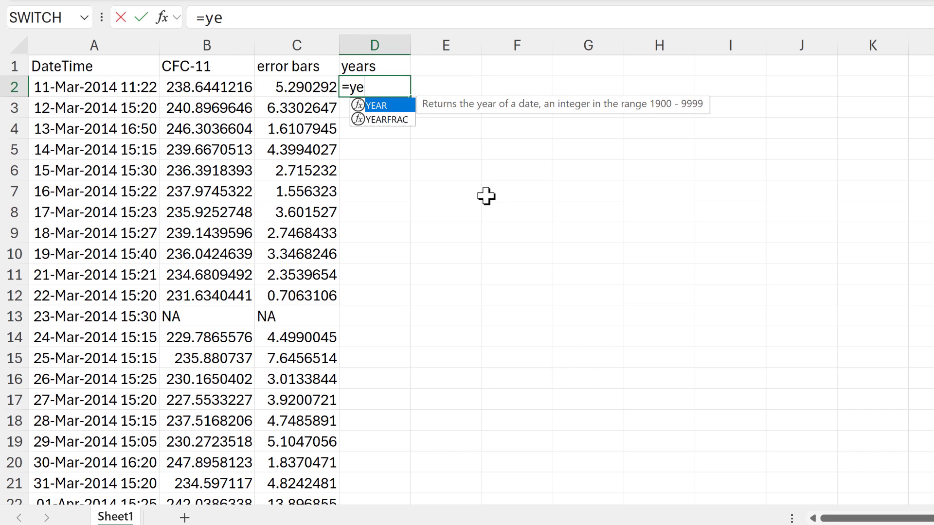
{"action": "type", "text": "ar"}
{"action": "key", "text": "Tab"}
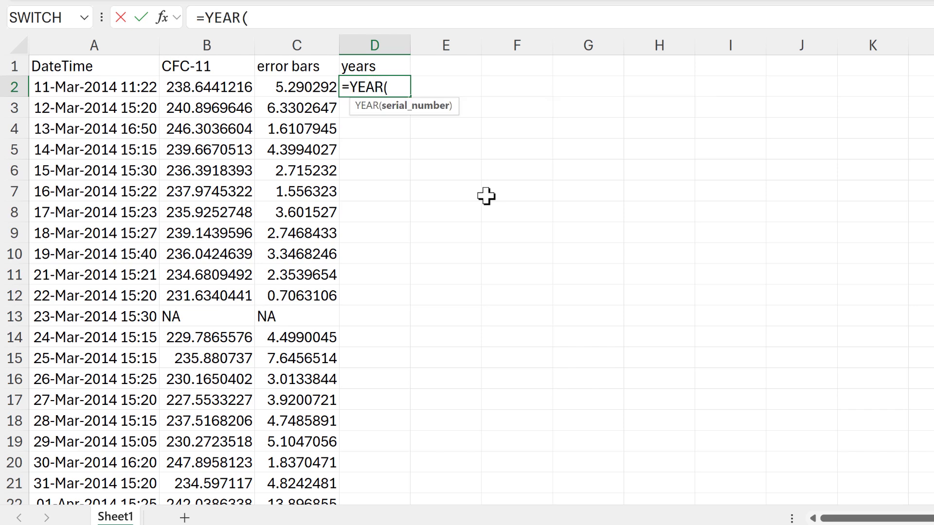
{"action": "left_click", "coordinate": [130, 84]}
{"action": "type", "text": ")"}
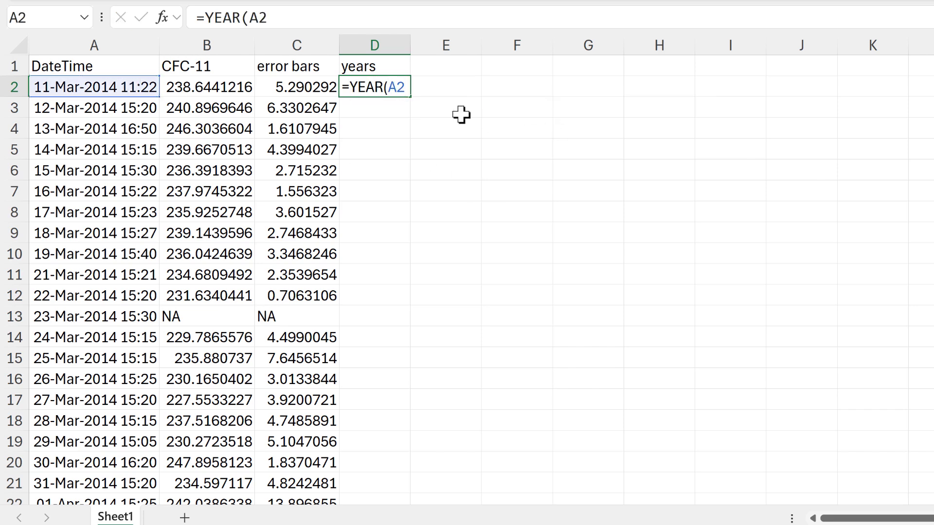
{"action": "key", "text": "Return"}
{"action": "left_click", "coordinate": [396, 89]}
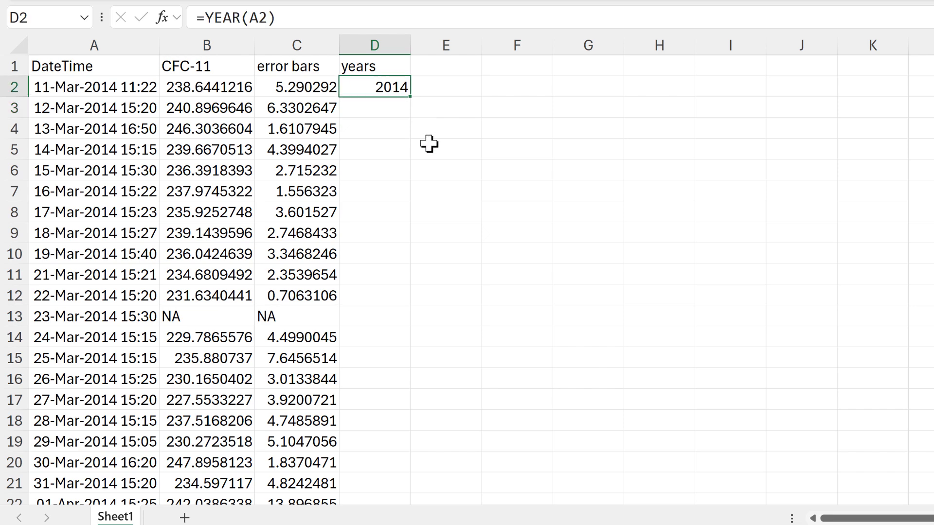
{"action": "double_click", "coordinate": [415, 98]}
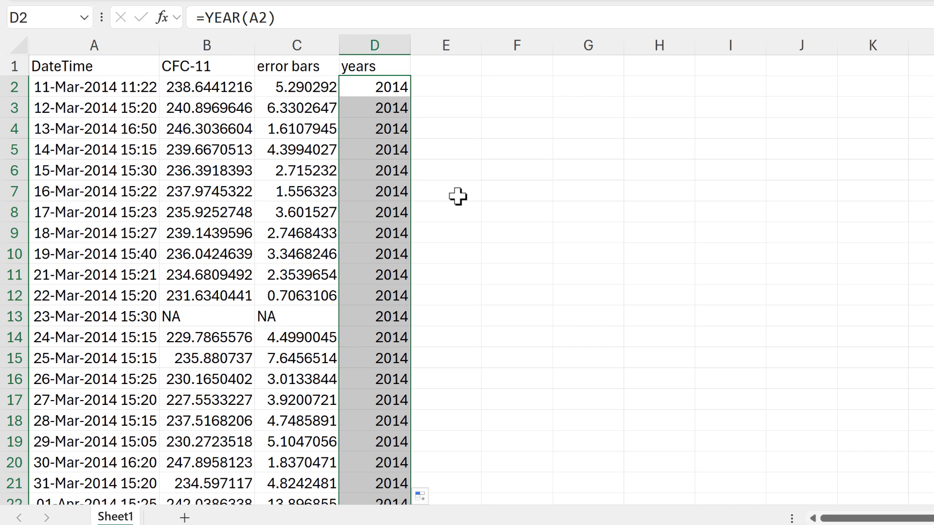
Enter =UNIQUE(D2:D168) in F2 to spill the distinct years 2014–2019.
{"action": "left_click", "coordinate": [505, 92]}
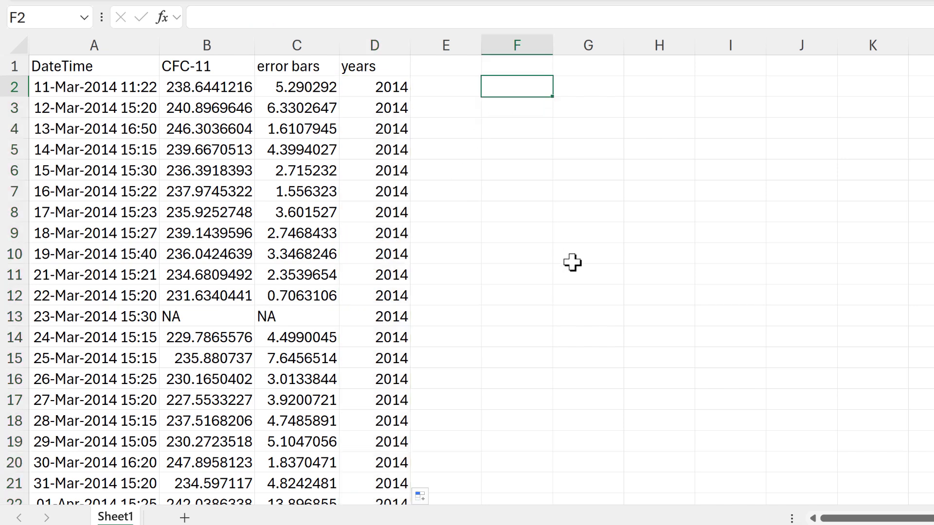
{"action": "type", "text": "=uniq"}
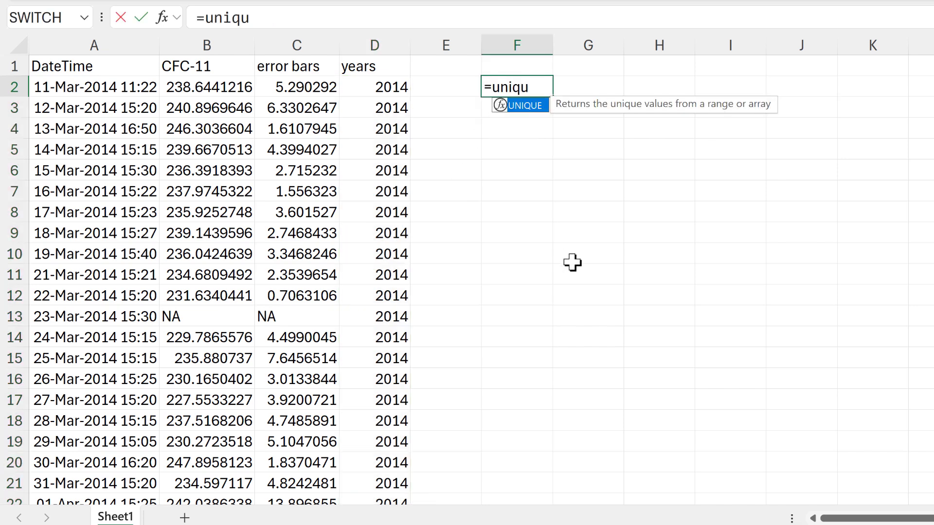
{"action": "type", "text": "u"}
{"action": "key", "text": "Tab"}
{"action": "left_click", "coordinate": [399, 88]}
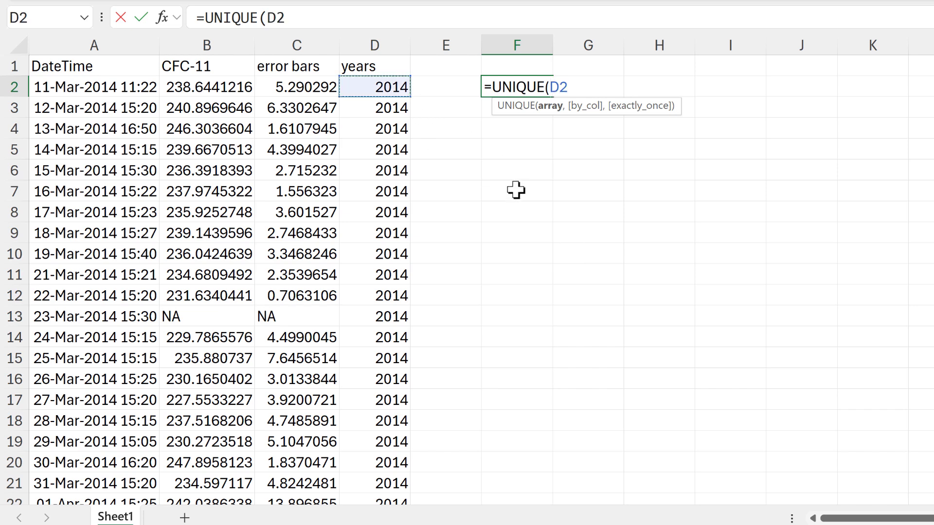
{"action": "key", "text": "ctrl+shift+Down"}
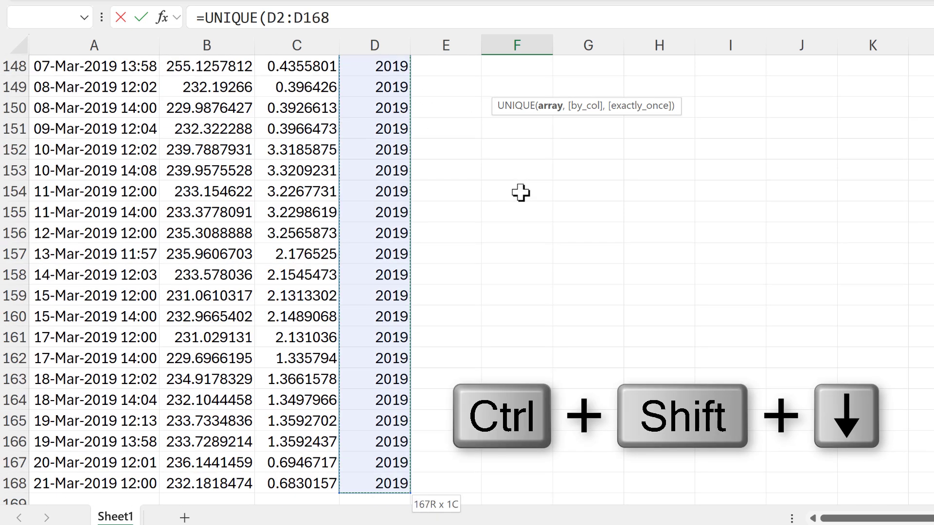
{"action": "key", "text": "Return"}
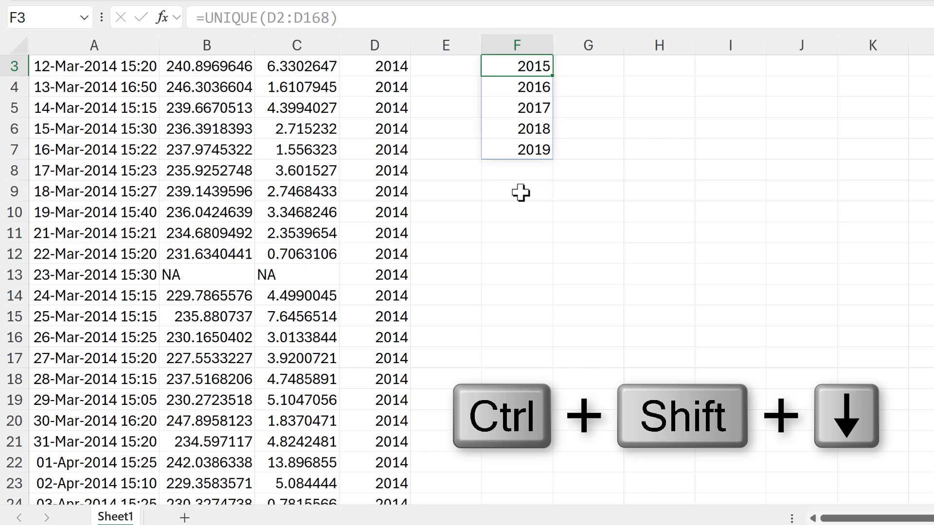
Fill E2:E7 with the series 1 to 6 beside the years 2014–2019.
{"action": "left_click", "coordinate": [457, 88]}
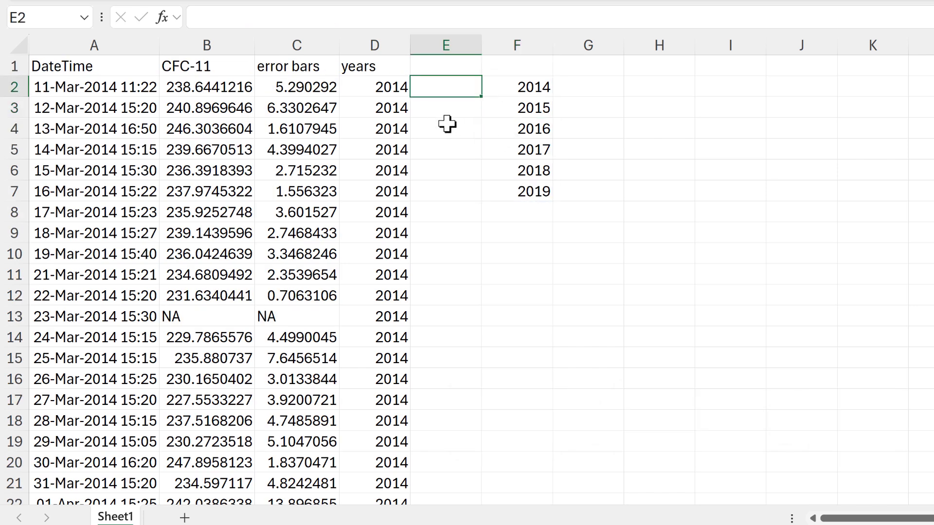
{"action": "type", "text": "1"}
{"action": "key", "text": "Return"}
{"action": "left_click", "coordinate": [455, 89]}
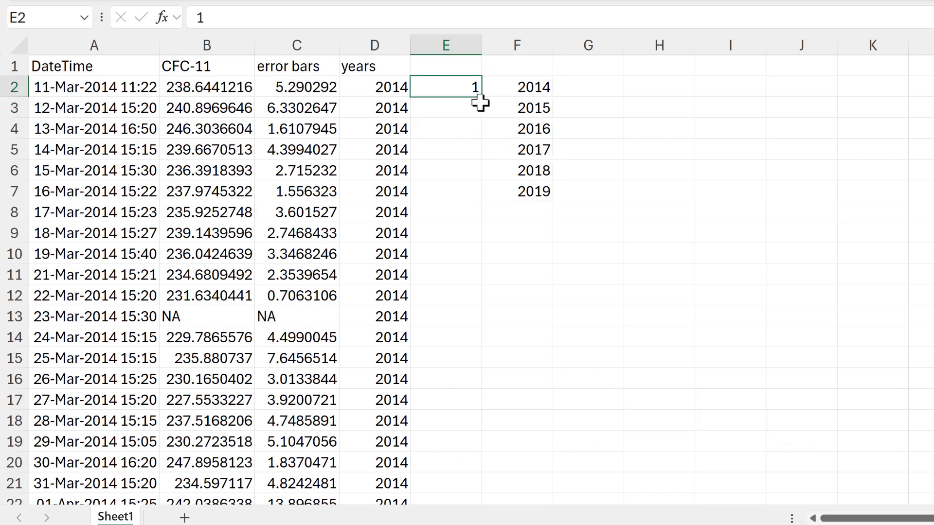
{"action": "left_click_drag", "start_coordinate": [480, 97], "coordinate": [484, 203]}
{"action": "left_click", "coordinate": [480, 262]}
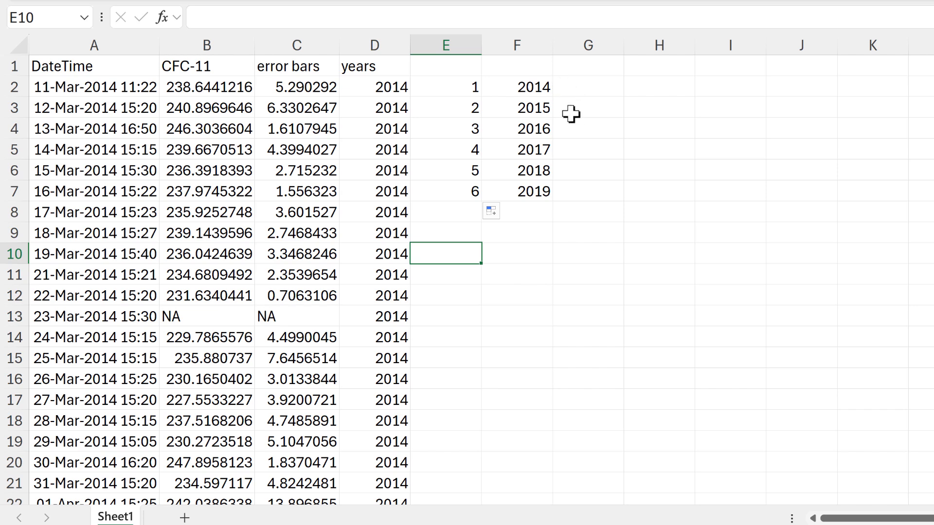
{"action": "left_click_drag", "start_coordinate": [115, 45], "coordinate": [283, 102]}
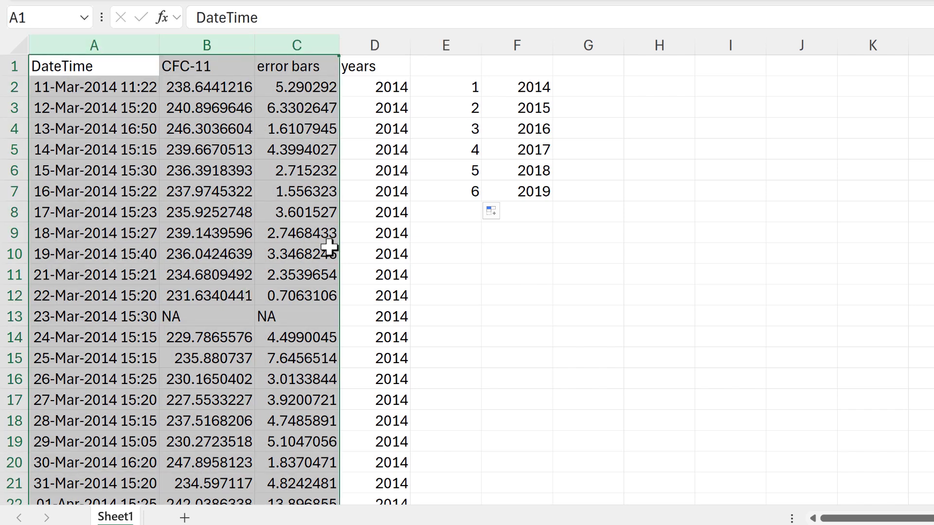
{"action": "left_click", "coordinate": [591, 212]}
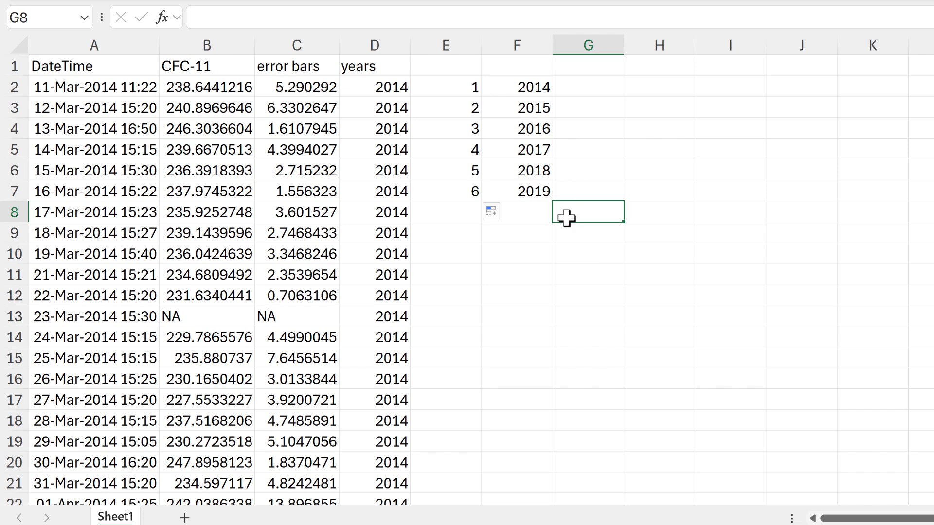
Copy the 1–6 series from E2:E7 into E8, E14 and E20, through row 25.
{"action": "left_click_drag", "start_coordinate": [454, 88], "coordinate": [467, 193]}
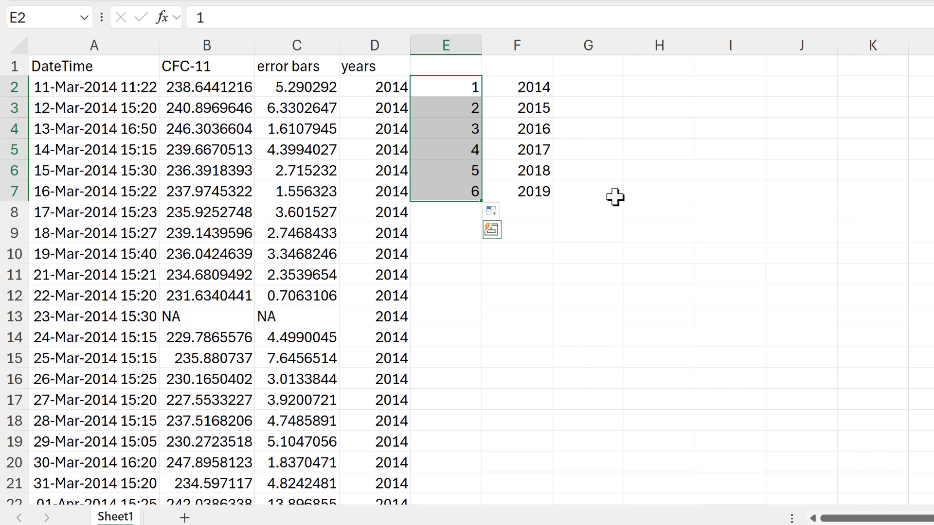
{"action": "key", "text": "ctrl+c"}
{"action": "left_click", "coordinate": [477, 215]}
{"action": "key", "text": "ctrl+v"}
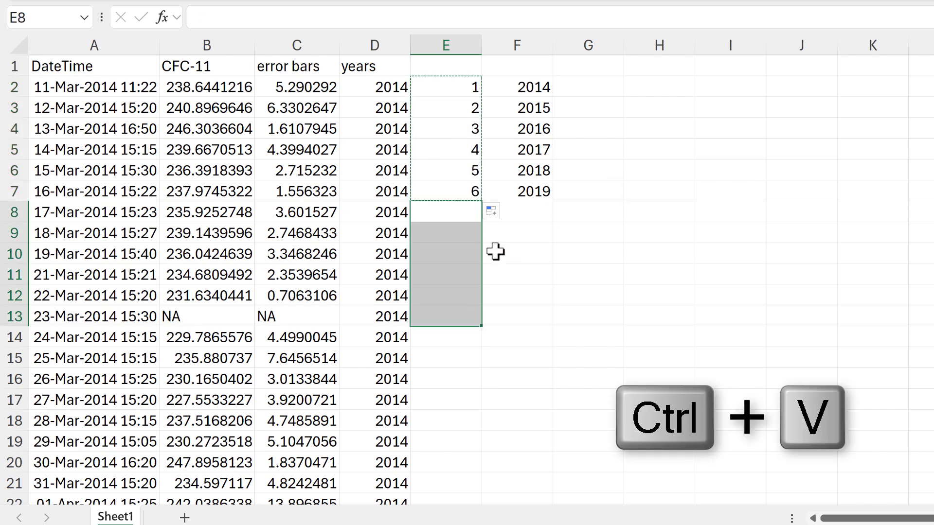
{"action": "scroll", "coordinate": [494, 248], "scroll_direction": "down", "scroll_amount": 3}
{"action": "left_click", "coordinate": [470, 151]}
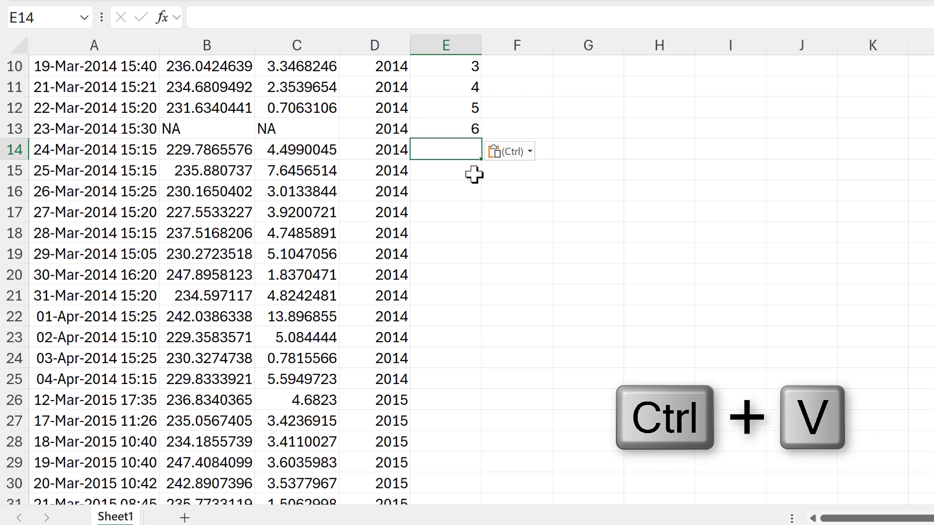
{"action": "key", "text": "ctrl+v"}
{"action": "left_click", "coordinate": [457, 276]}
{"action": "key", "text": "ctrl+v"}
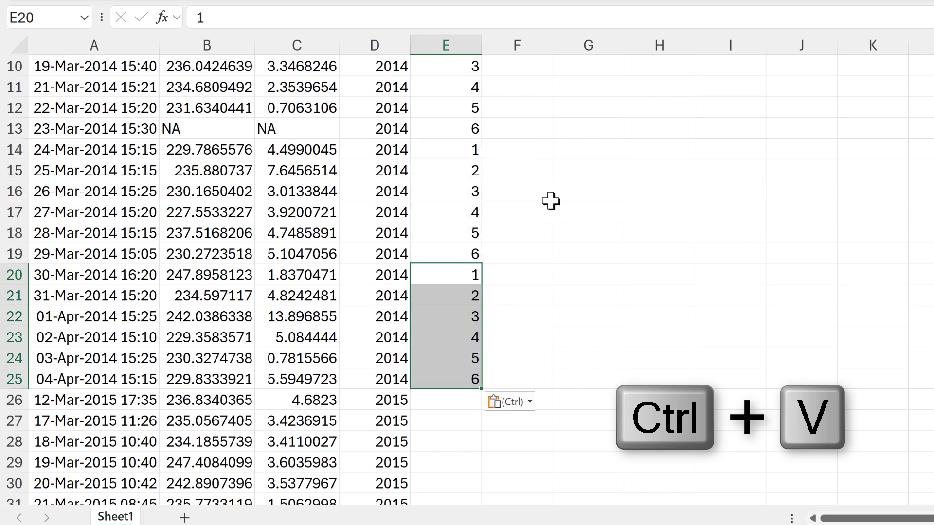
{"action": "left_click", "coordinate": [551, 197]}
{"action": "scroll", "coordinate": [579, 211], "scroll_direction": "up", "scroll_amount": 3}
Convert F2:F7 to values by dropping the selection back onto itself as Values Only.
{"action": "left_click", "coordinate": [522, 87]}
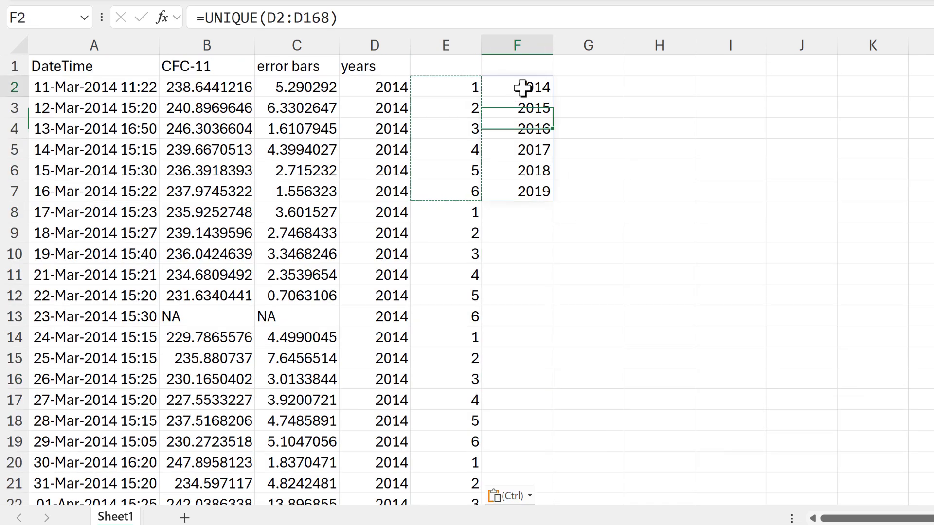
{"action": "left_click_drag", "start_coordinate": [522, 88], "coordinate": [538, 191]}
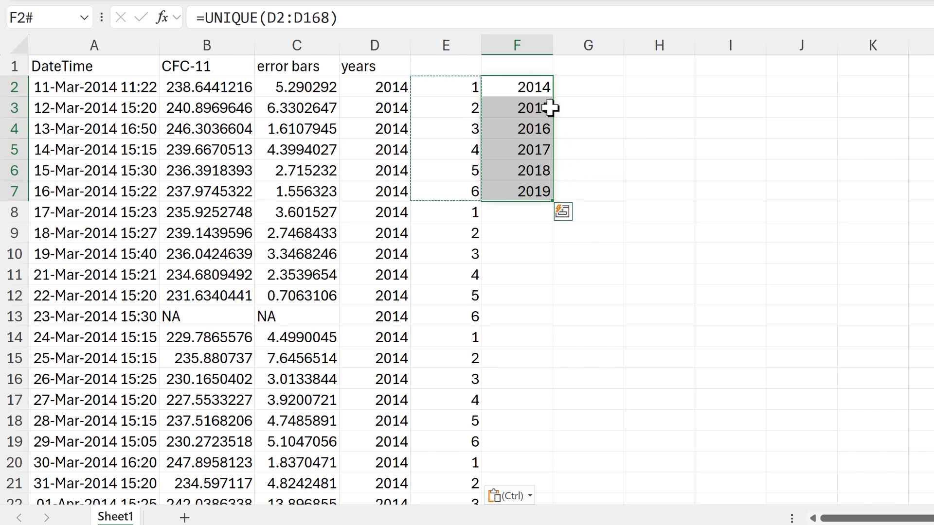
{"action": "mouse_move", "coordinate": [552, 104]}
{"action": "left_mouse_down"}
{"action": "mouse_move", "coordinate": [583, 129]}
{"action": "mouse_move", "coordinate": [582, 112]}
{"action": "mouse_move", "coordinate": [545, 111]}
{"action": "left_mouse_up"}
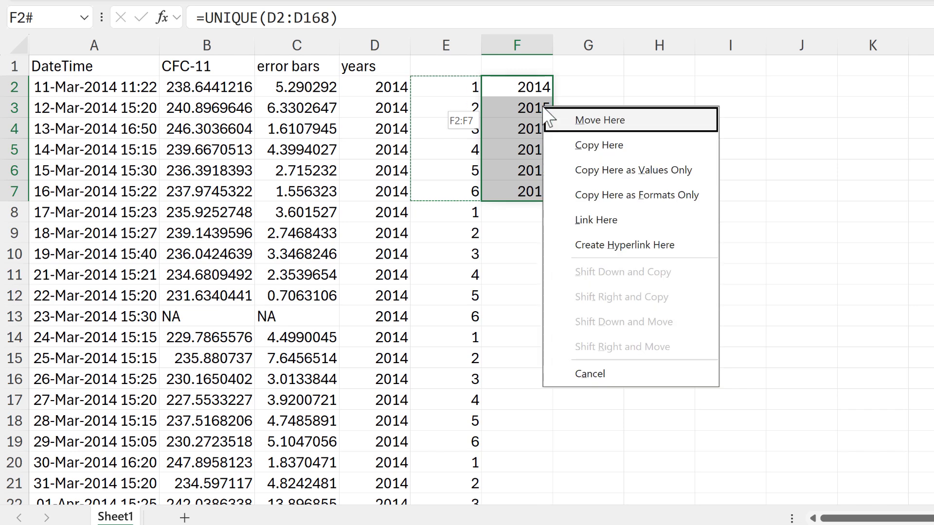
{"action": "left_click", "coordinate": [705, 171]}
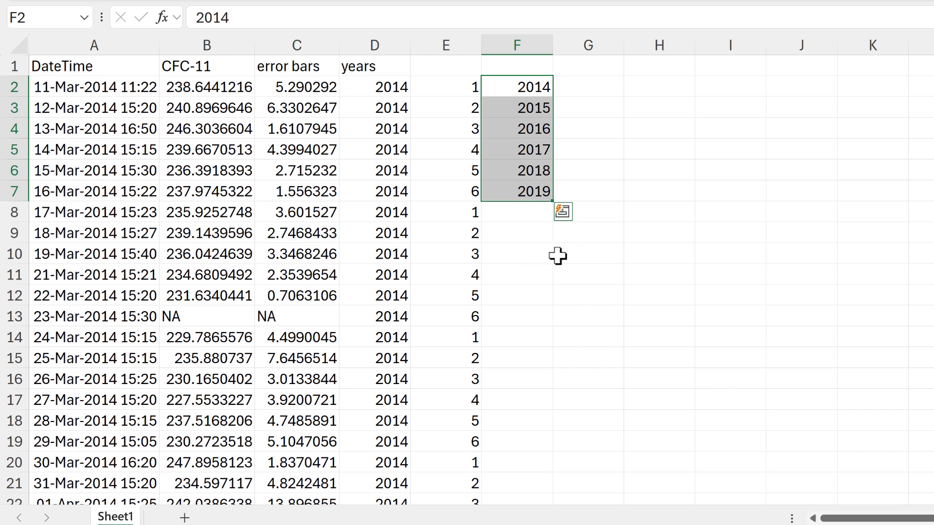
Sort E2:F25 smallest to largest so each year heads its numbered group.
{"action": "left_click", "coordinate": [588, 253]}
{"action": "left_click_drag", "start_coordinate": [463, 84], "coordinate": [518, 323]}
{"action": "scroll", "coordinate": [513, 271], "scroll_direction": "up", "scroll_amount": 4}
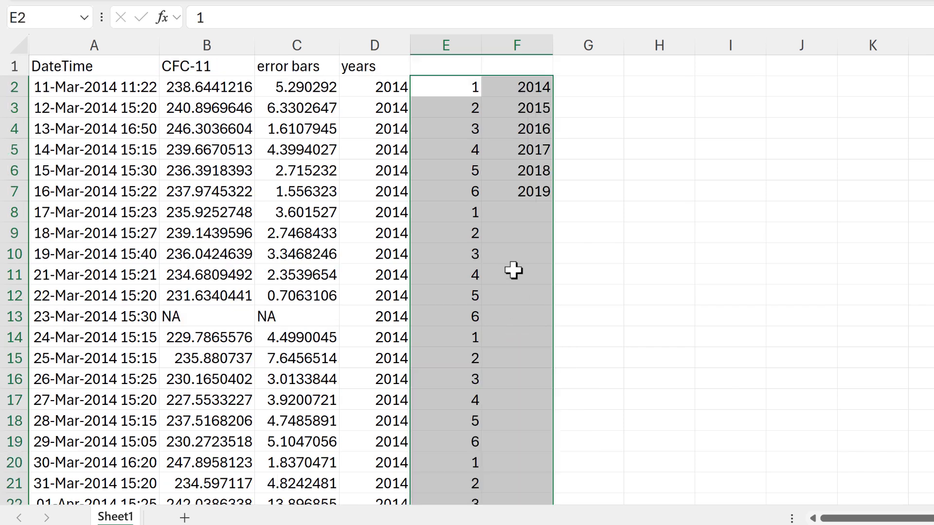
{"action": "right_click", "coordinate": [467, 97]}
{"action": "mouse_move", "coordinate": [514, 309]}
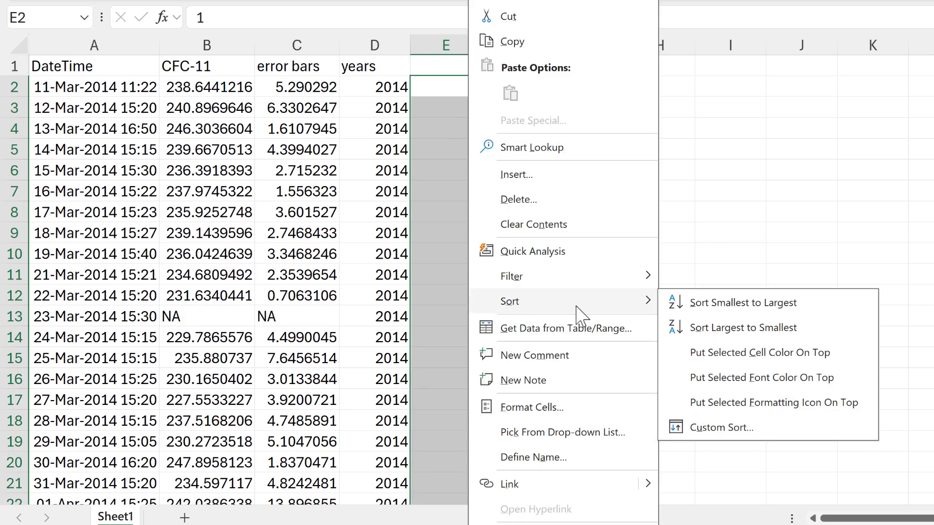
{"action": "left_click", "coordinate": [712, 307]}
{"action": "left_click", "coordinate": [608, 128]}
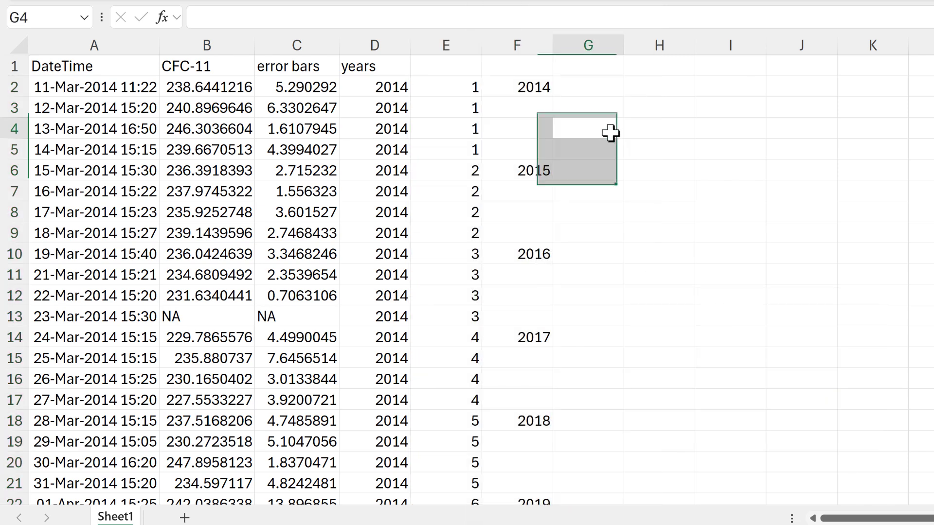
{"action": "scroll", "coordinate": [608, 131], "scroll_direction": "down", "scroll_amount": 4}
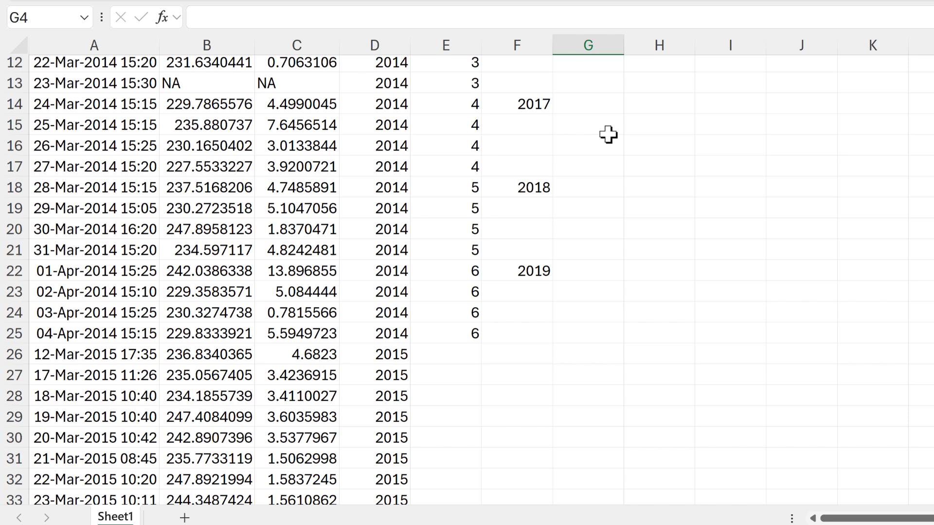
{"action": "scroll", "coordinate": [608, 135], "scroll_direction": "up", "scroll_amount": 4}
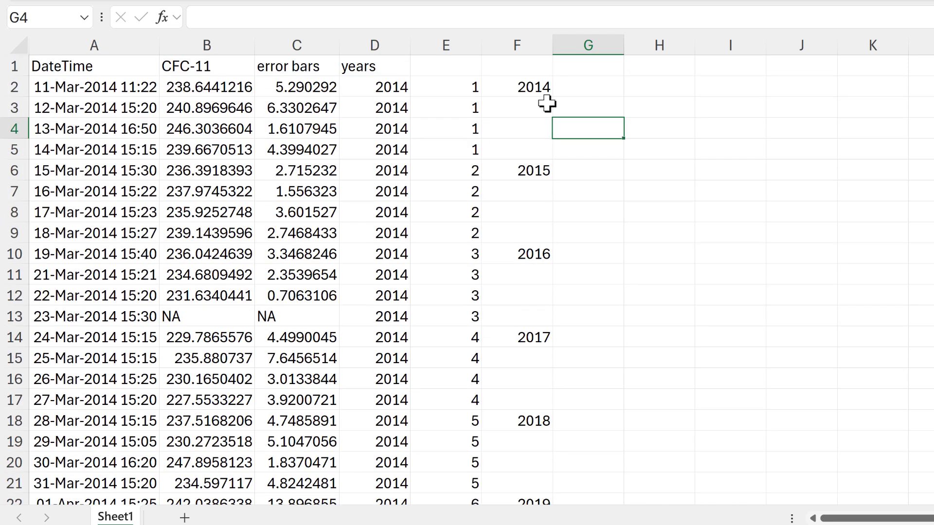
Delete the helper numbers from column E.
{"action": "left_click", "coordinate": [460, 43]}
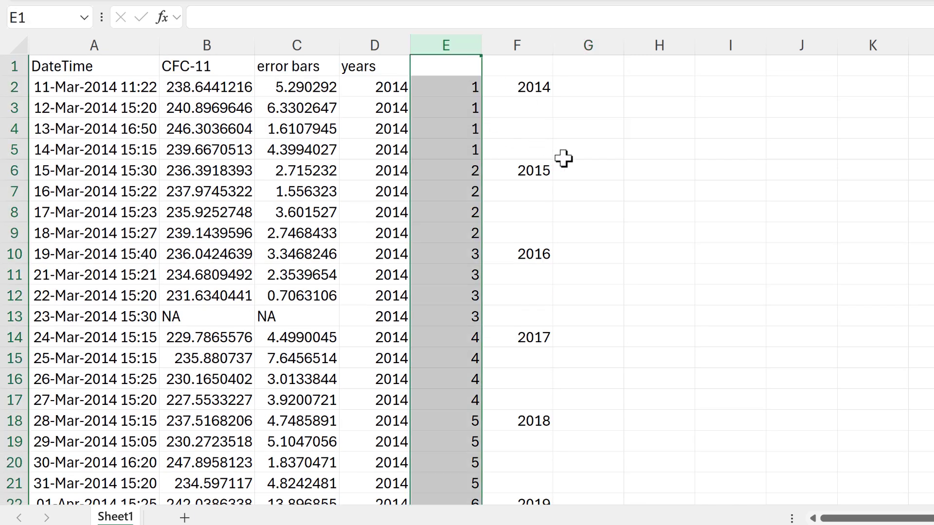
{"action": "key", "text": "Delete"}
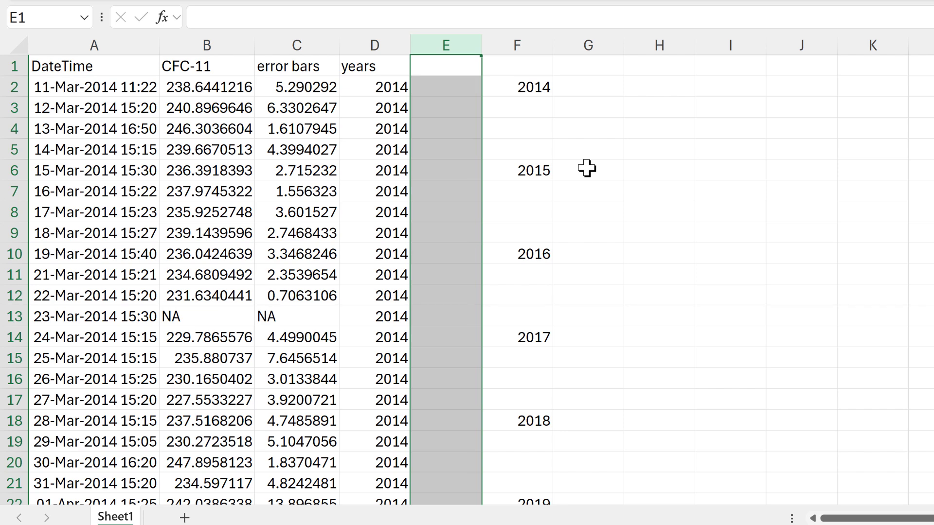
{"action": "left_click", "coordinate": [590, 133]}
Copy the spaced years in F2:F22 and paste them transposed across row 1 from G1.
{"action": "left_click", "coordinate": [542, 86]}
{"action": "left_click_drag", "start_coordinate": [535, 161], "coordinate": [538, 445]}
{"action": "scroll", "coordinate": [644, 334], "scroll_direction": "up", "scroll_amount": 1}
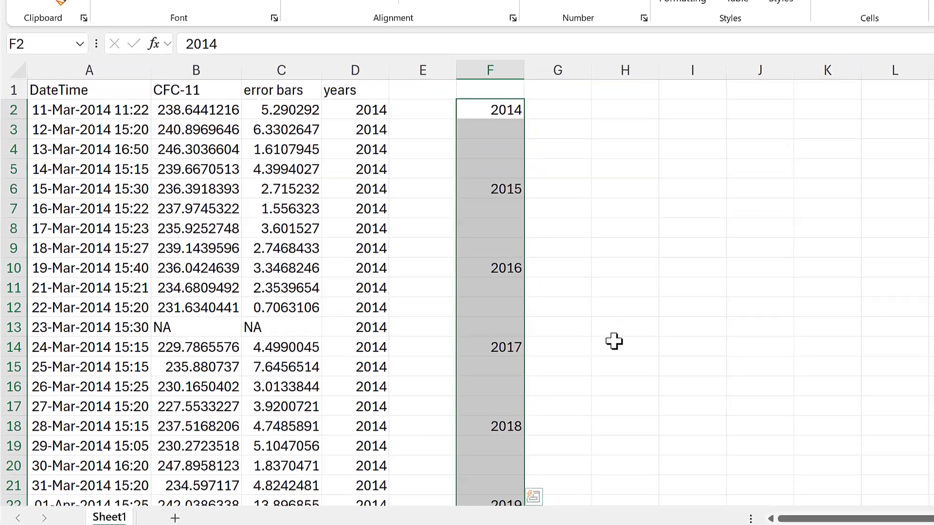
{"action": "key", "text": "ctrl+c"}
{"action": "left_click", "coordinate": [585, 68]}
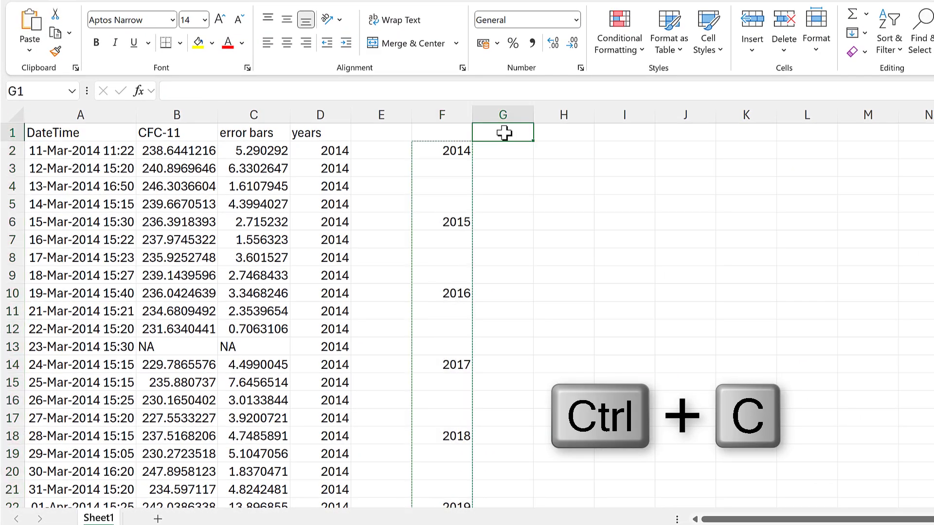
{"action": "right_click", "coordinate": [504, 132]}
{"action": "left_click", "coordinate": [604, 156]}
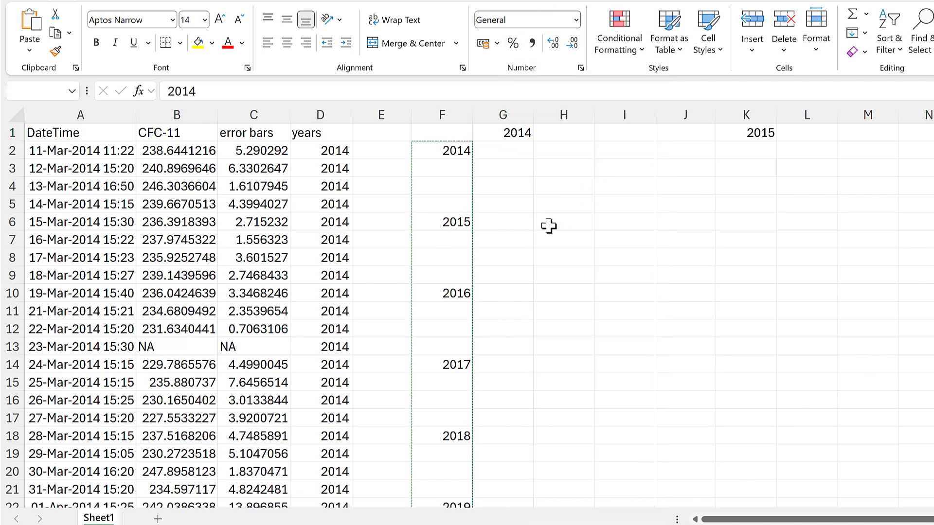
{"action": "left_click", "coordinate": [526, 213]}
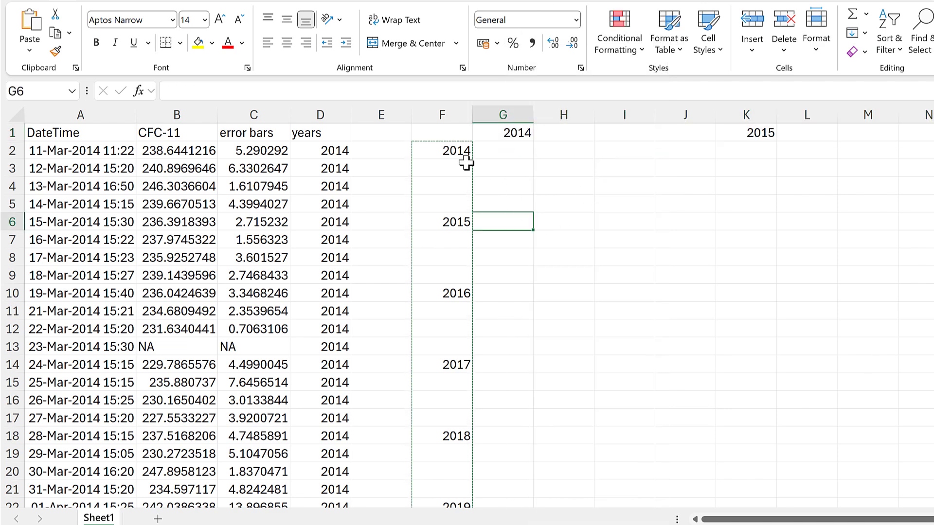
Delete the vertical year list in column F, then select G3.
{"action": "left_click", "coordinate": [452, 115]}
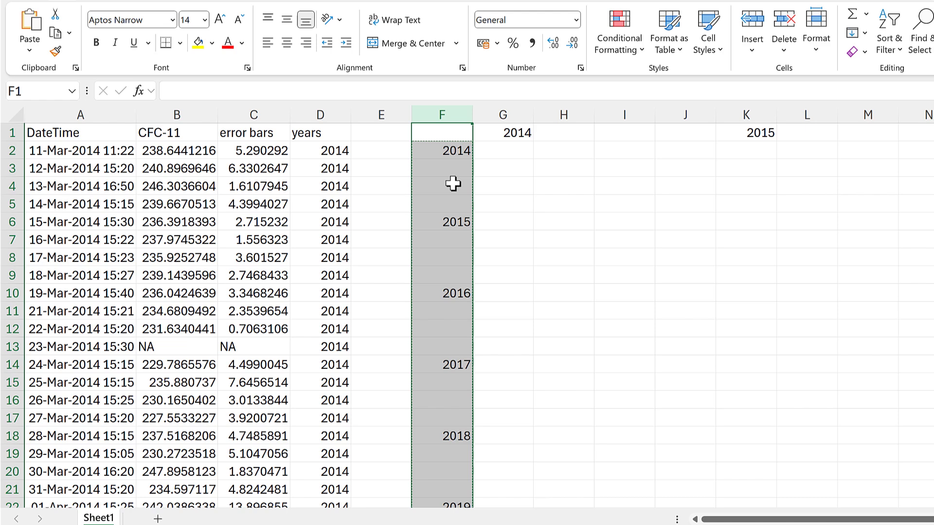
{"action": "key", "text": "Delete"}
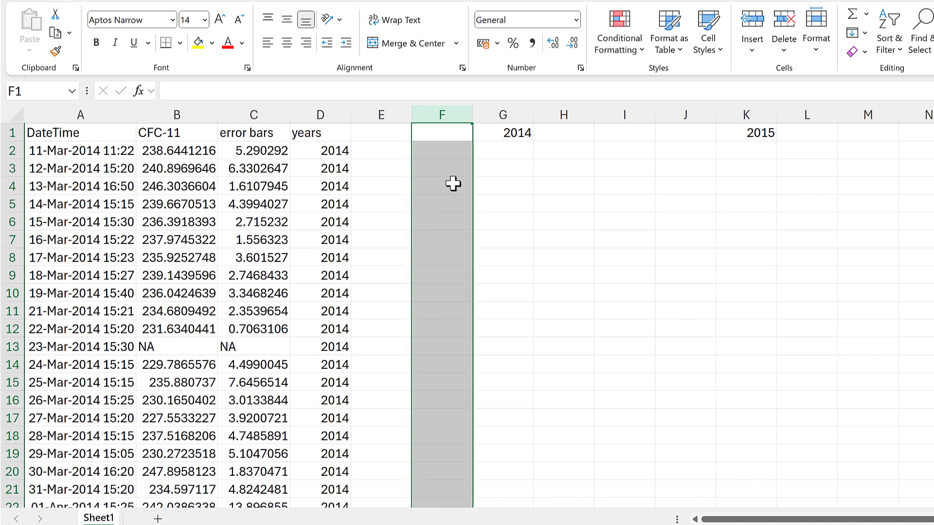
{"action": "left_click", "coordinate": [496, 168]}
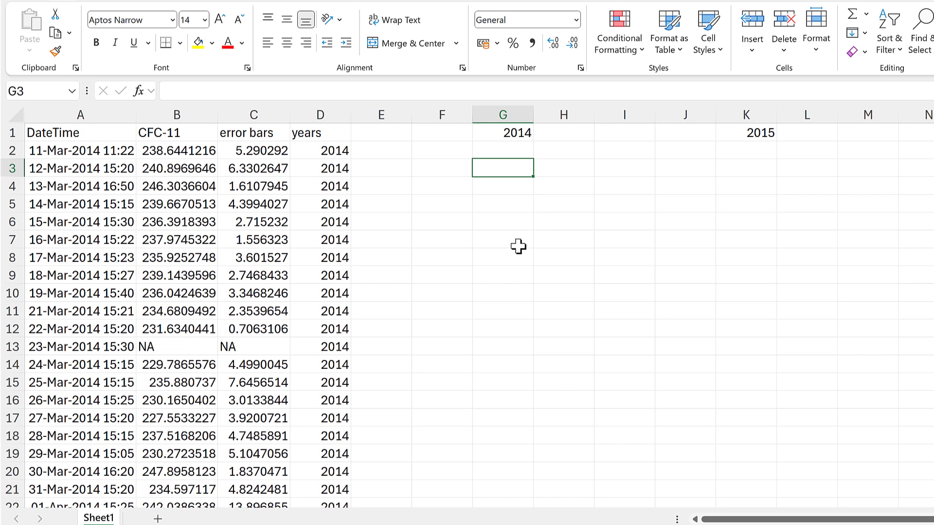
Start a FILTER formula in G3 over the absolute array $A$2:$C$168.
{"action": "type", "text": "=filter"}
{"action": "key", "text": "Tab"}
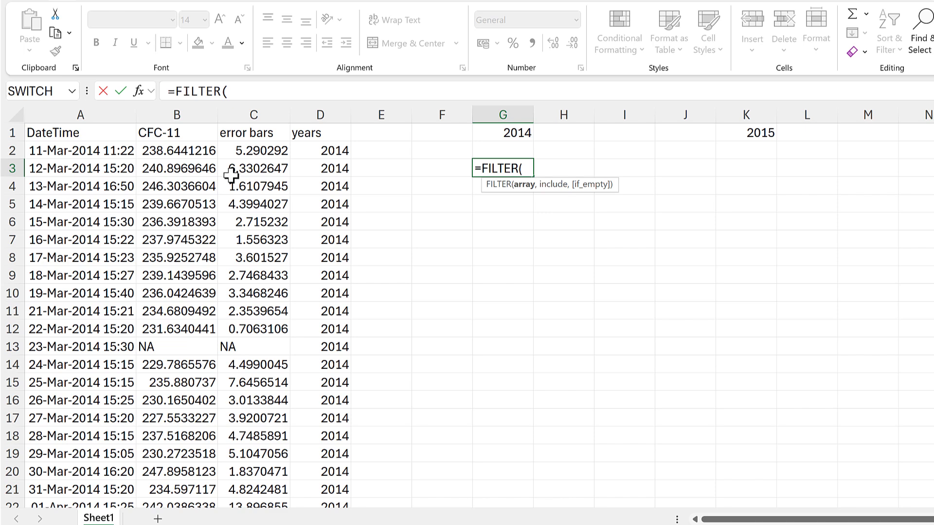
{"action": "left_click", "coordinate": [105, 151]}
{"action": "left_click_drag", "start_coordinate": [191, 145], "coordinate": [253, 151]}
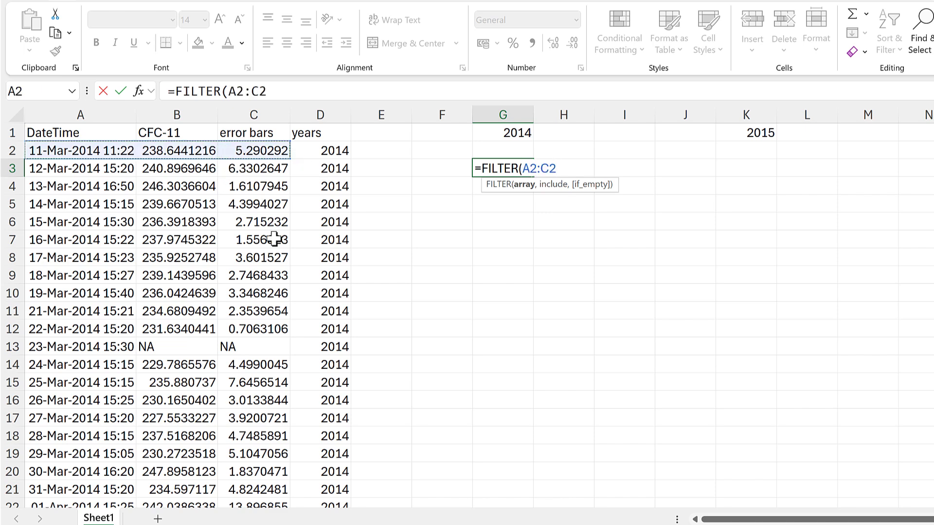
{"action": "key", "text": "ctrl+shift+Down"}
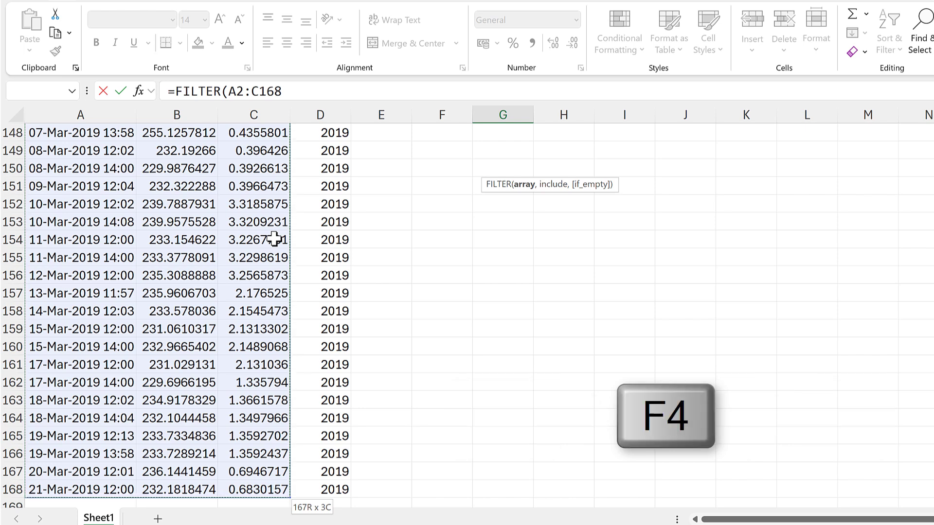
{"action": "key", "text": "F4"}
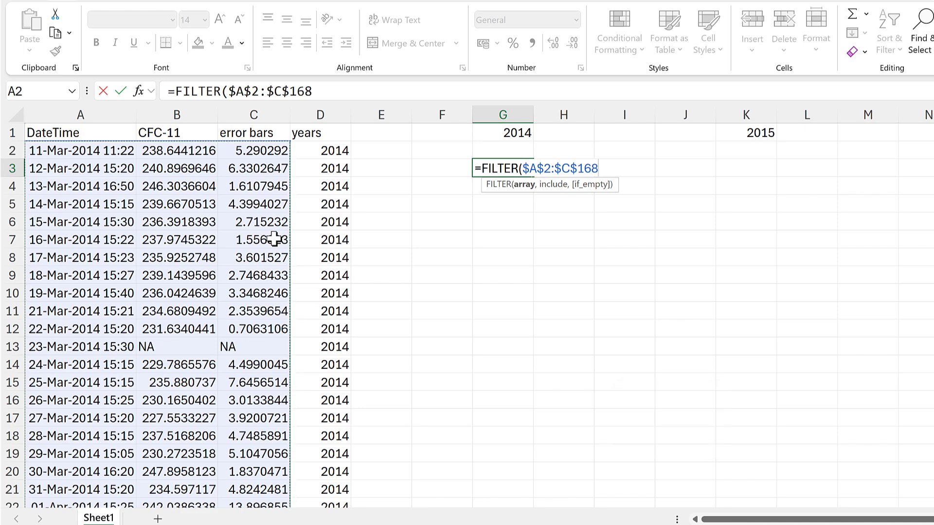
Add the condition $D$2:$D$168=G1 and enter the formula to list the 2014 rows.
{"action": "type", "text": ","}
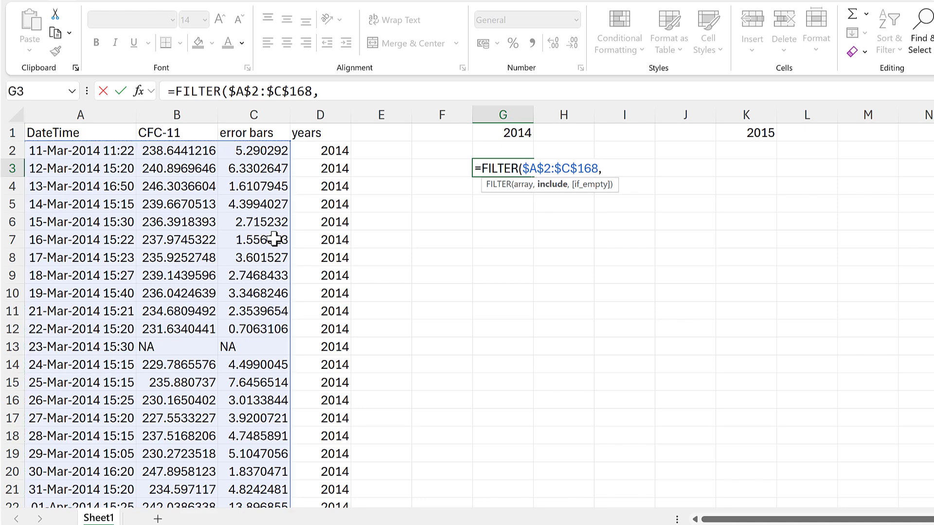
{"action": "left_click", "coordinate": [342, 146]}
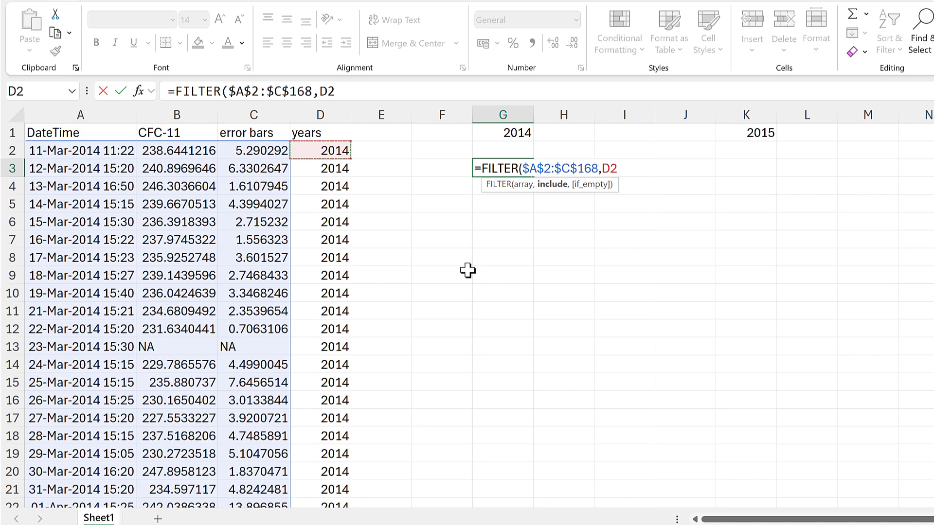
{"action": "key", "text": "ctrl+shift+Down"}
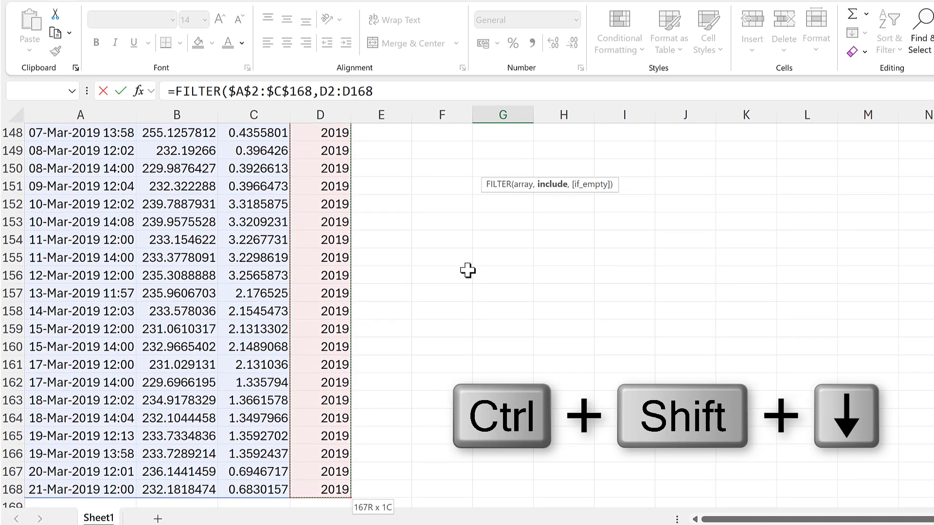
{"action": "key", "text": "F4"}
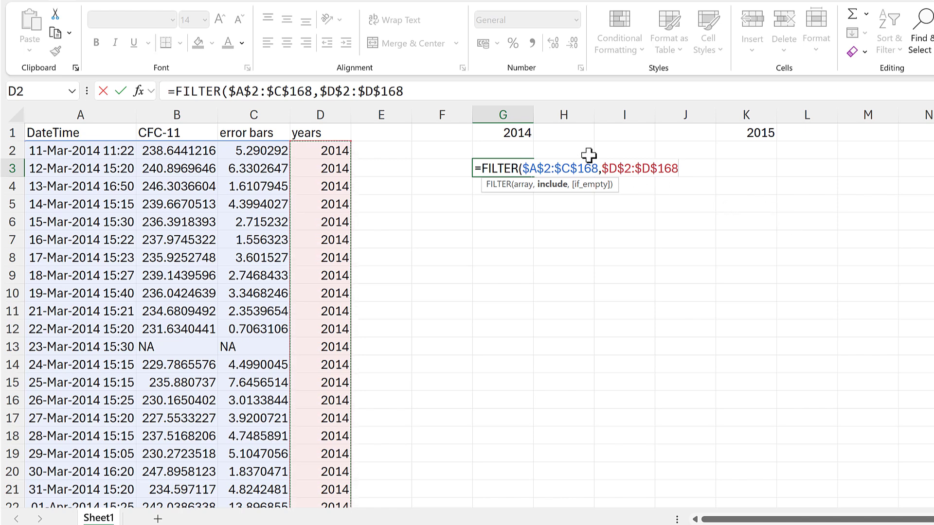
{"action": "type", "text": "="}
{"action": "left_click", "coordinate": [524, 128]}
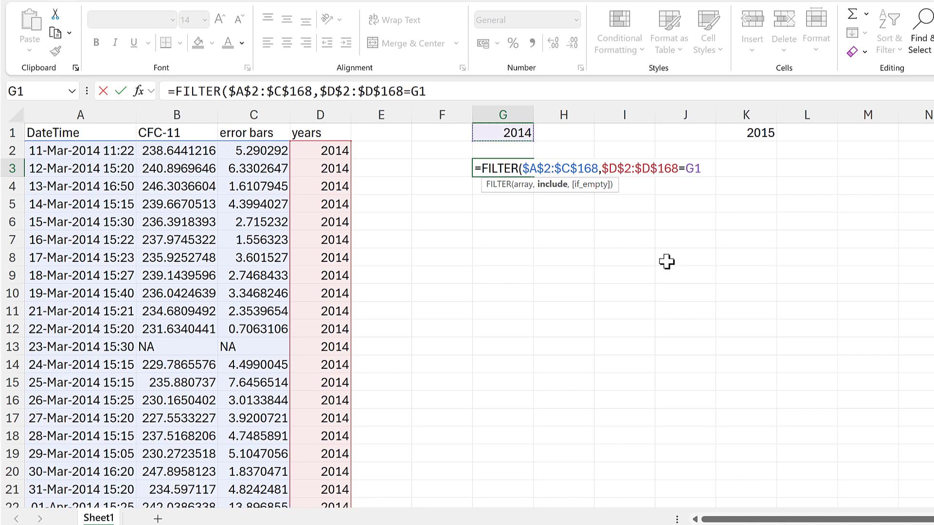
{"action": "type", "text": ")"}
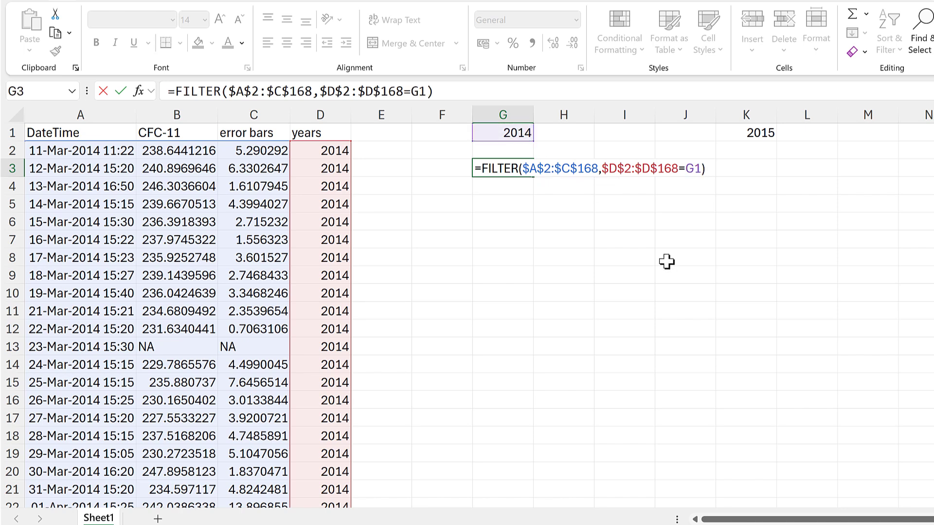
{"action": "key", "text": "Return"}
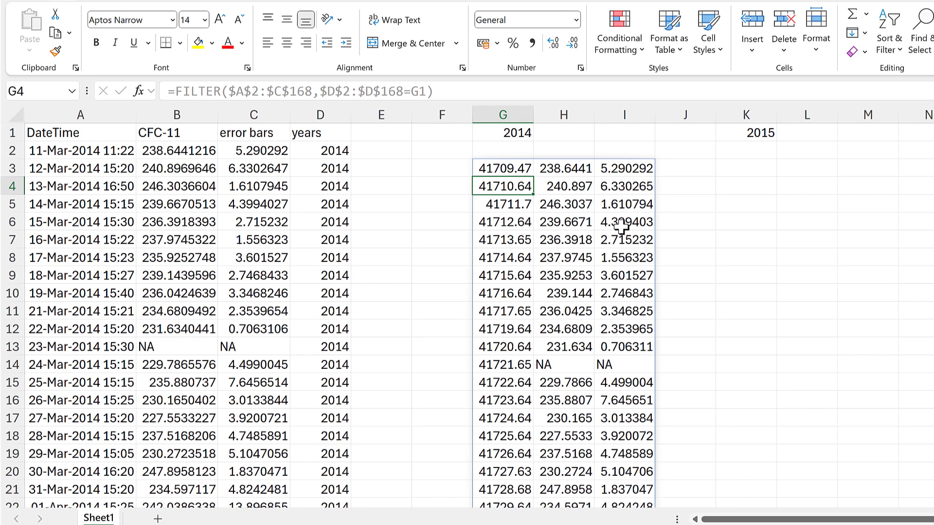
{"action": "scroll", "coordinate": [621, 225], "scroll_direction": "down", "scroll_amount": 4}
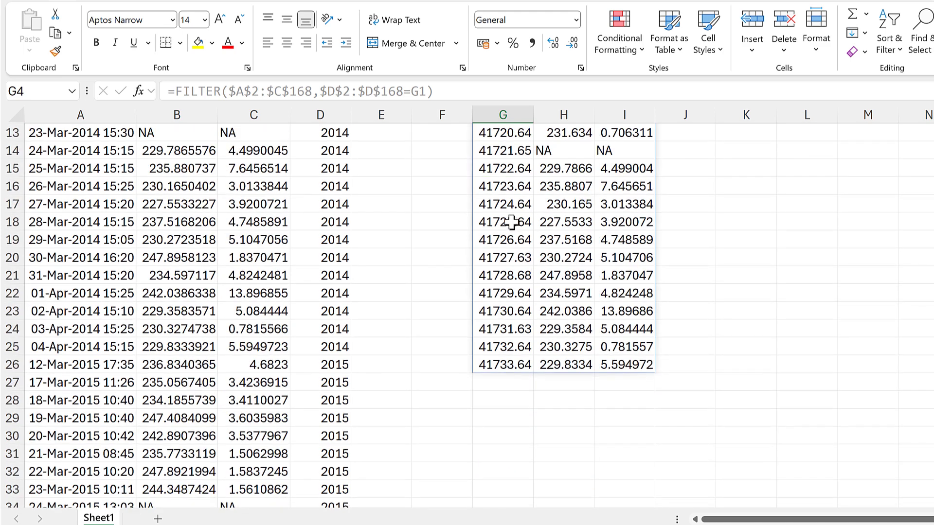
{"action": "scroll", "coordinate": [571, 271], "scroll_direction": "up", "scroll_amount": 4}
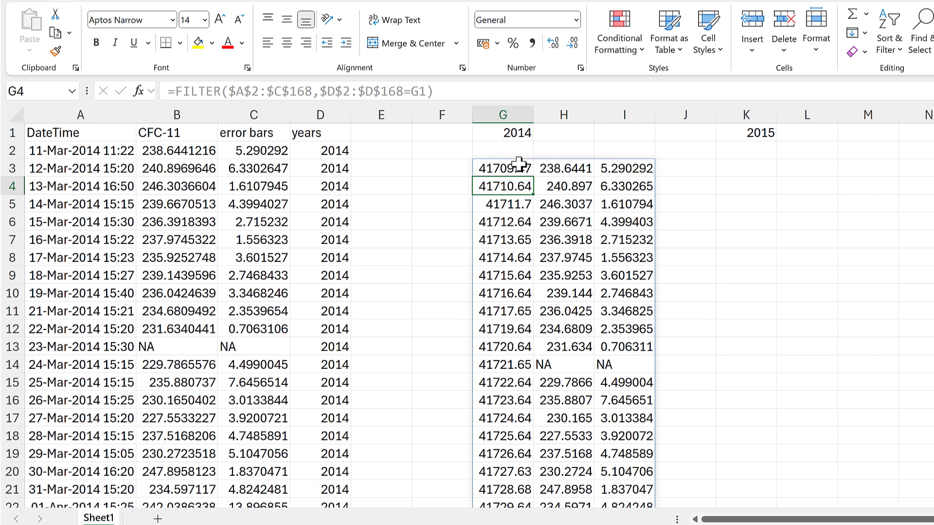
{"action": "left_click", "coordinate": [520, 169]}
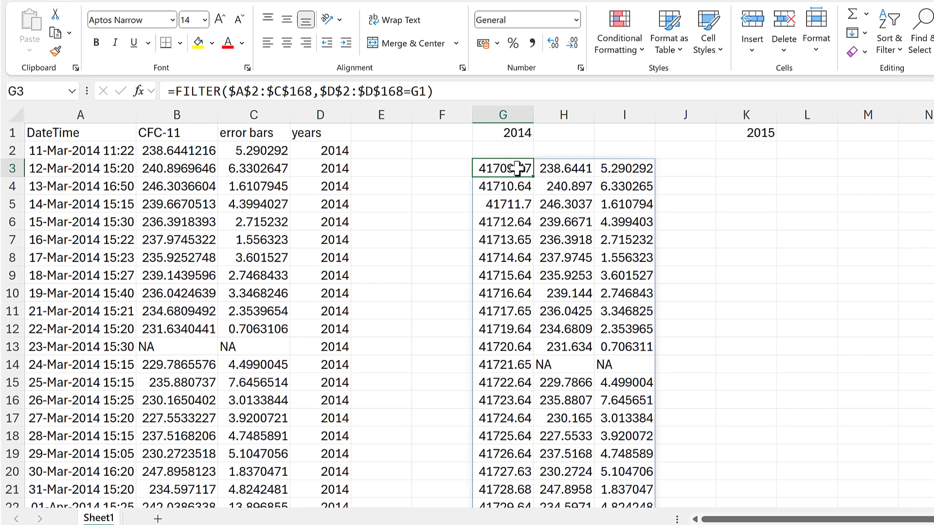
Fill the G3:J3 FILTER formulas right to column AA for the 2015–2019 headings.
{"action": "left_click_drag", "start_coordinate": [518, 169], "coordinate": [697, 167]}
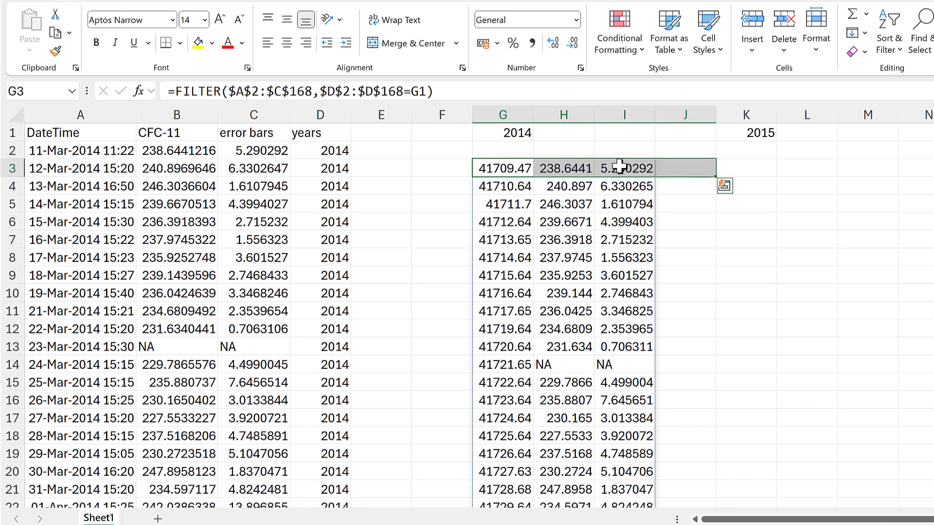
{"action": "left_click_drag", "start_coordinate": [565, 168], "coordinate": [620, 170]}
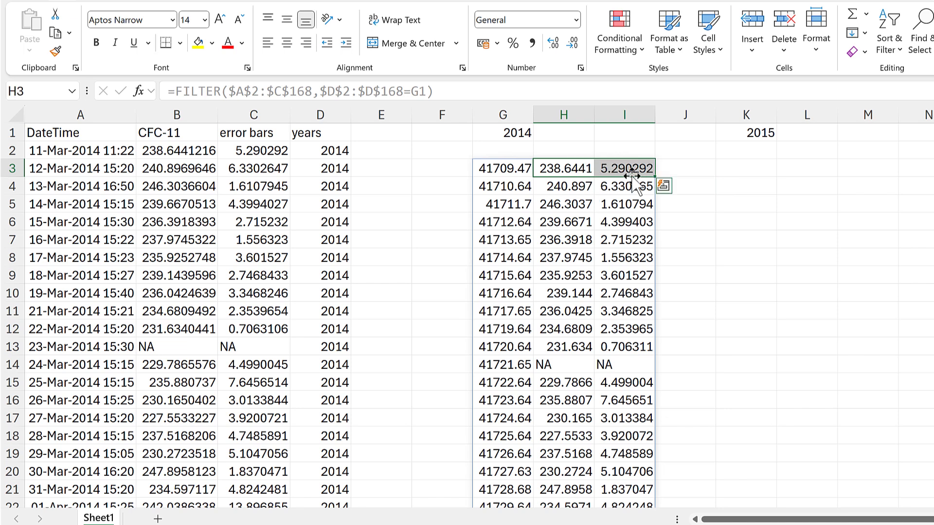
{"action": "left_click_drag", "start_coordinate": [515, 168], "coordinate": [679, 168]}
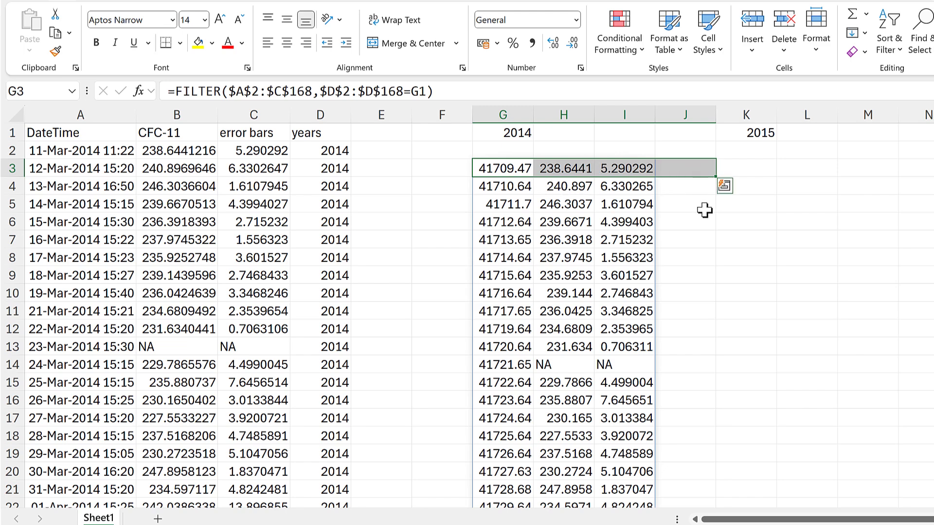
{"action": "left_click_drag", "start_coordinate": [717, 178], "coordinate": [671, 194]}
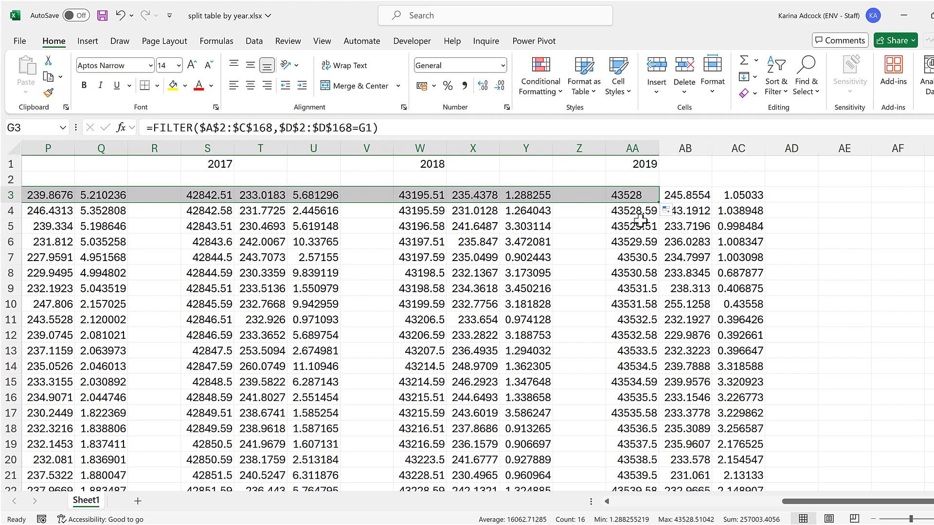
Fix the 2017 block's formula in S3 so it compares against heading S1.
{"action": "left_click", "coordinate": [627, 194]}
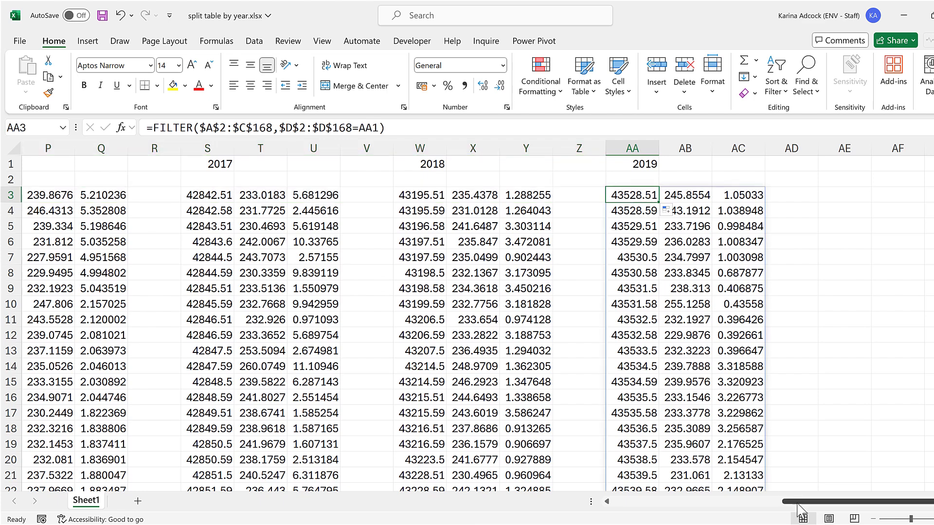
{"action": "scroll", "coordinate": [793, 491], "scroll_direction": "left", "scroll_amount": 2}
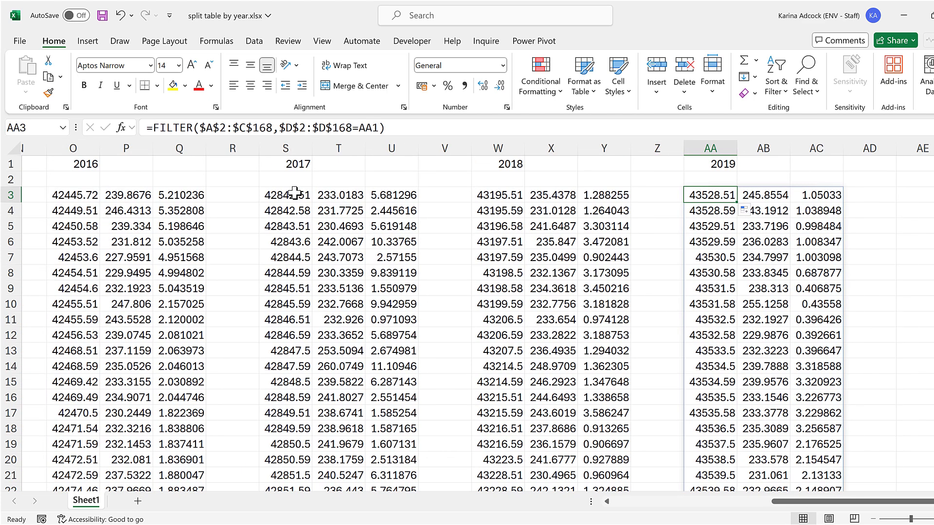
{"action": "left_click", "coordinate": [297, 193]}
{"action": "left_click", "coordinate": [389, 127]}
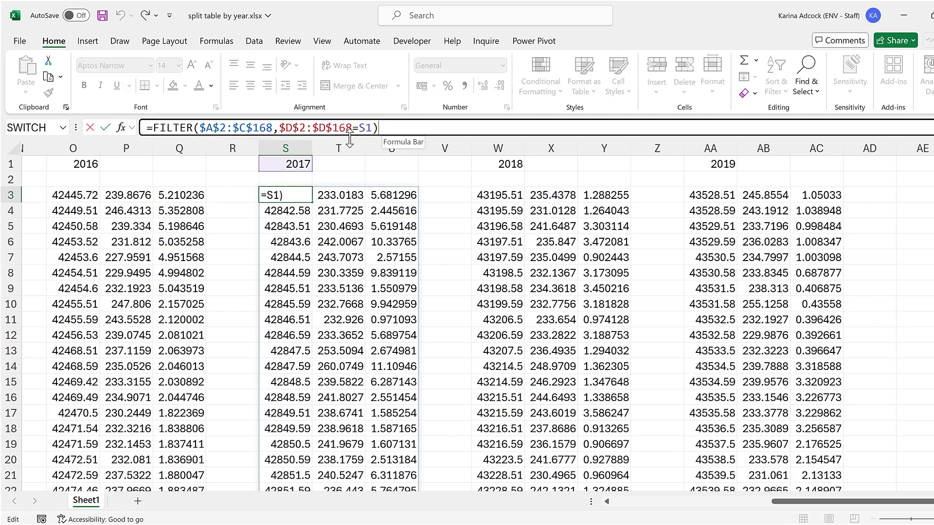
{"action": "left_click", "coordinate": [385, 127]}
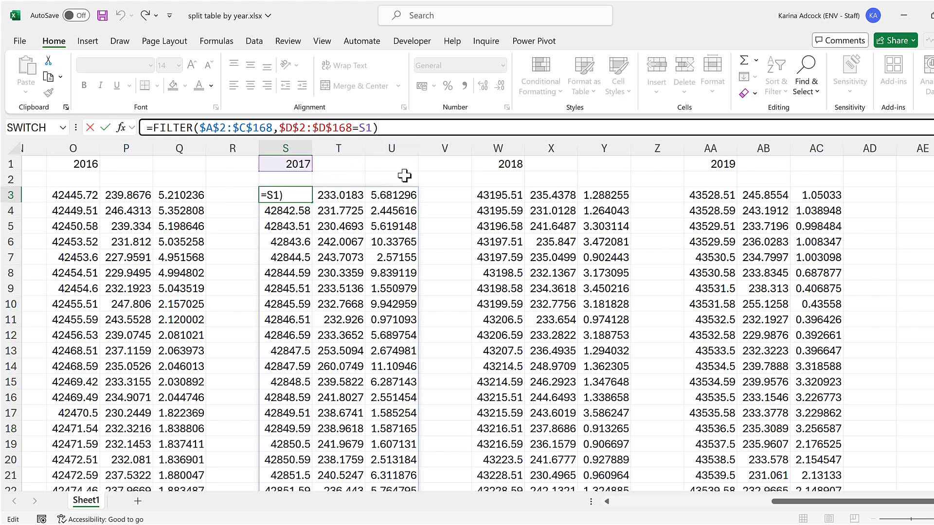
{"action": "key", "text": "Return"}
{"action": "left_click_drag", "start_coordinate": [784, 503], "coordinate": [618, 501]}
{"action": "left_click", "coordinate": [78, 195]}
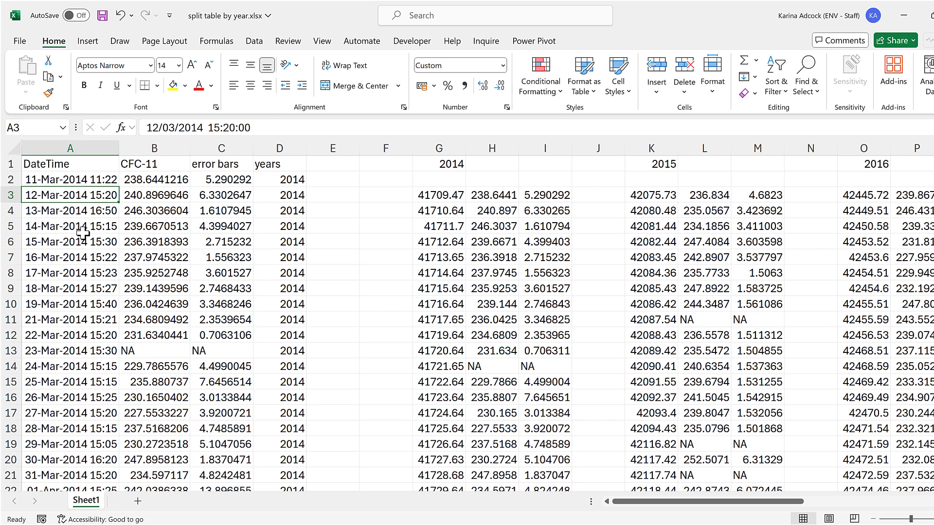
Copy A3's date-time format onto columns G, K, O, S, W and AA with Format Painter.
{"action": "left_click", "coordinate": [48, 93]}
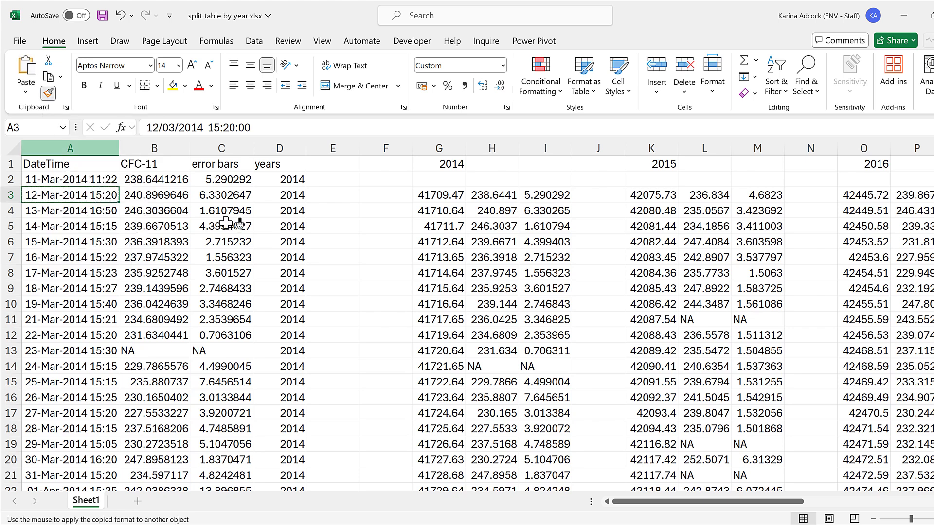
{"action": "left_click", "coordinate": [441, 146]}
{"action": "left_click", "coordinate": [661, 147]}
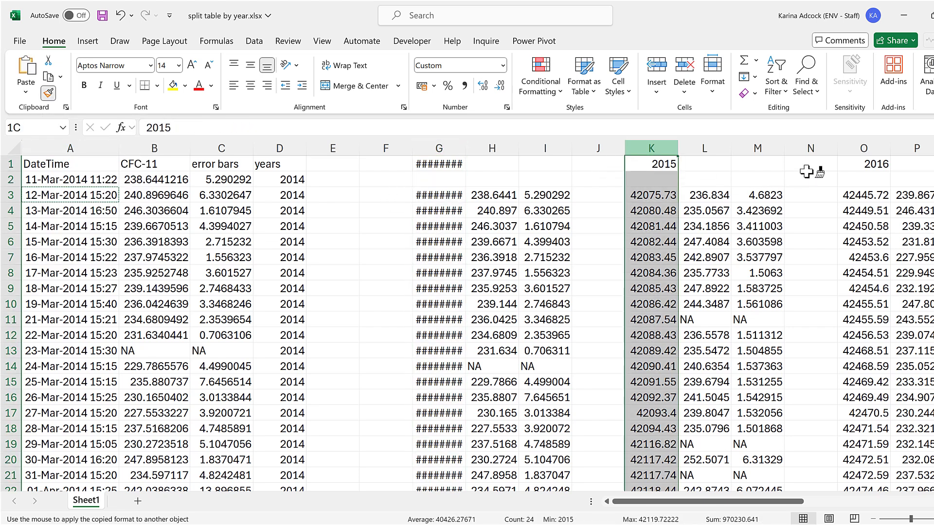
{"action": "left_click", "coordinate": [860, 148]}
{"action": "left_click_drag", "start_coordinate": [710, 502], "coordinate": [878, 521]}
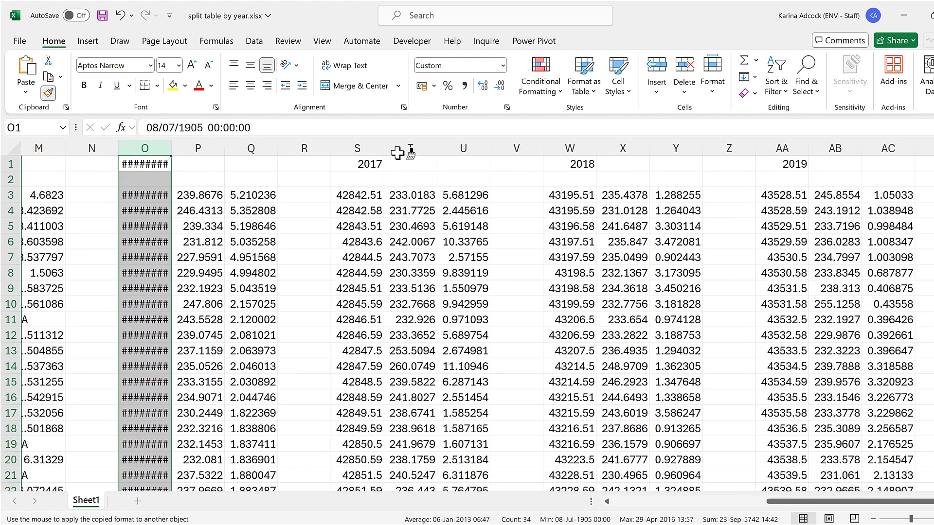
{"action": "left_click", "coordinate": [378, 149]}
{"action": "left_click", "coordinate": [579, 148]}
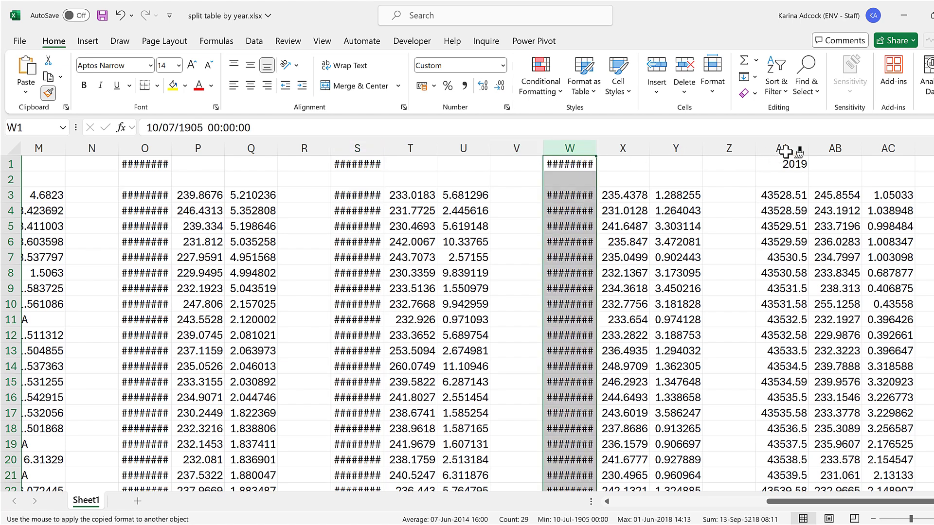
{"action": "left_click", "coordinate": [784, 148]}
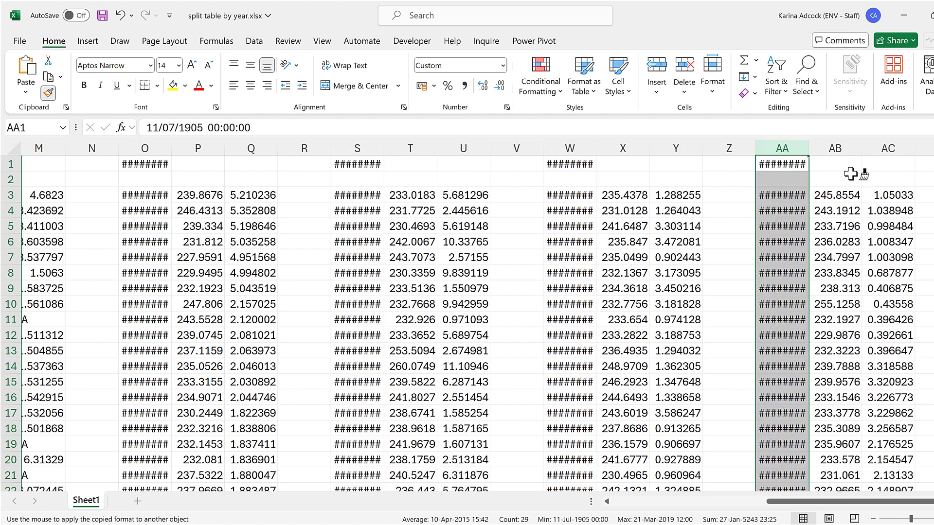
{"action": "key", "text": "Escape"}
{"action": "key", "text": "Escape"}
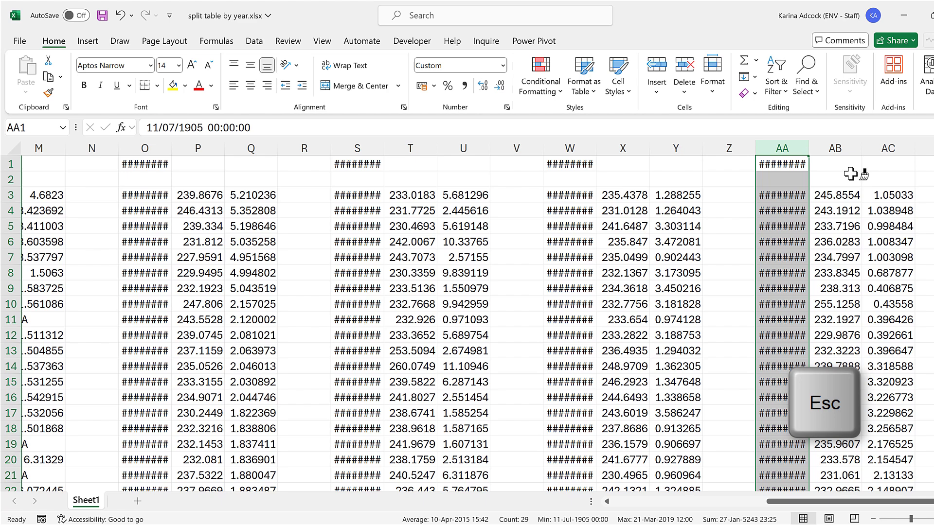
AutoFit columns G through AC so dates like 11-Mar-2014 11:22 display fully.
{"action": "left_click", "coordinate": [846, 164]}
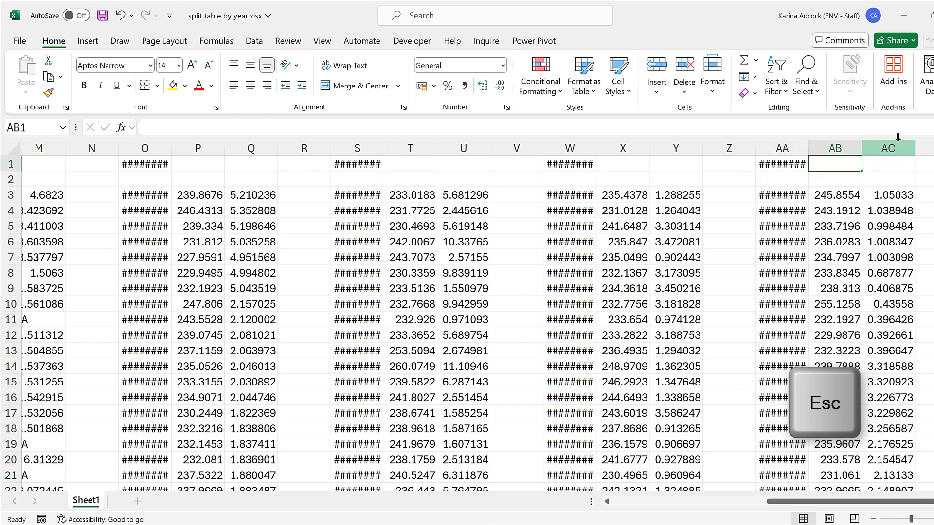
{"action": "left_click_drag", "start_coordinate": [888, 148], "coordinate": [782, 149]}
{"action": "left_click_drag", "start_coordinate": [270, 167], "coordinate": [323, 168]}
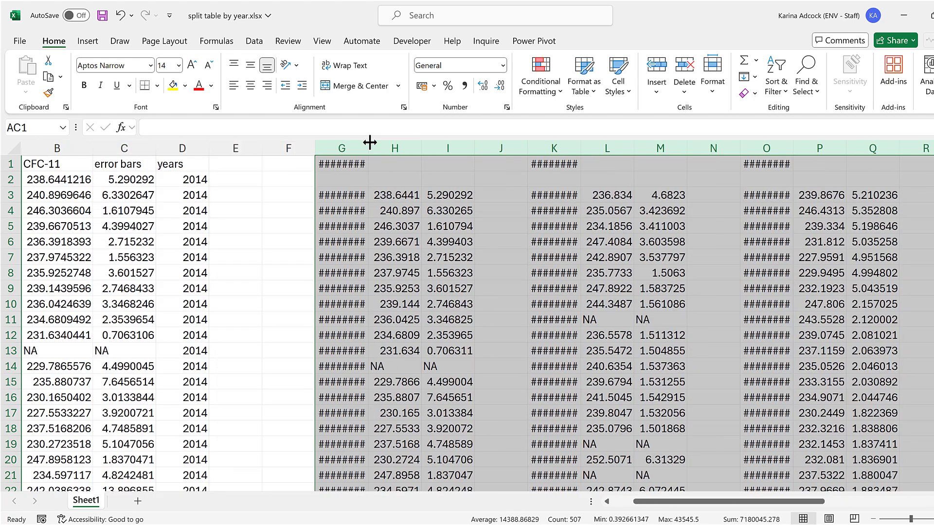
{"action": "double_click", "coordinate": [368, 146]}
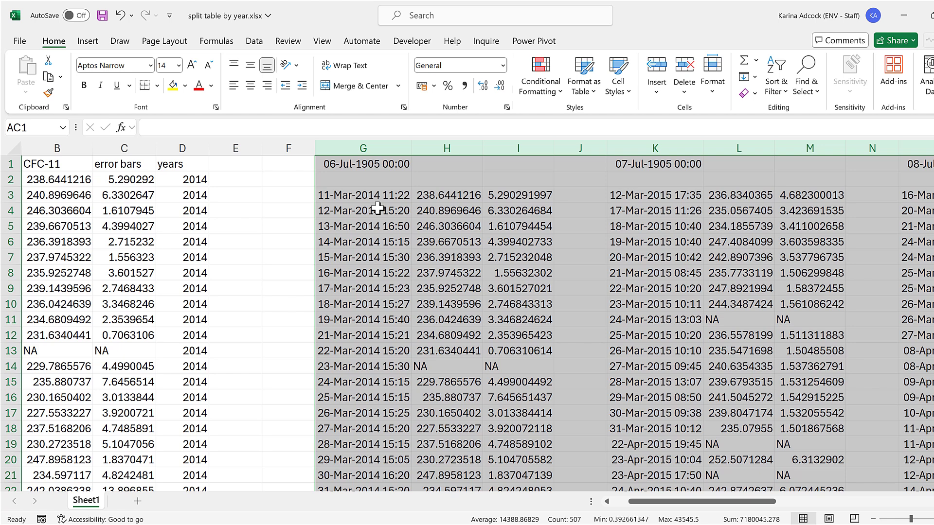
{"action": "left_click", "coordinate": [378, 208]}
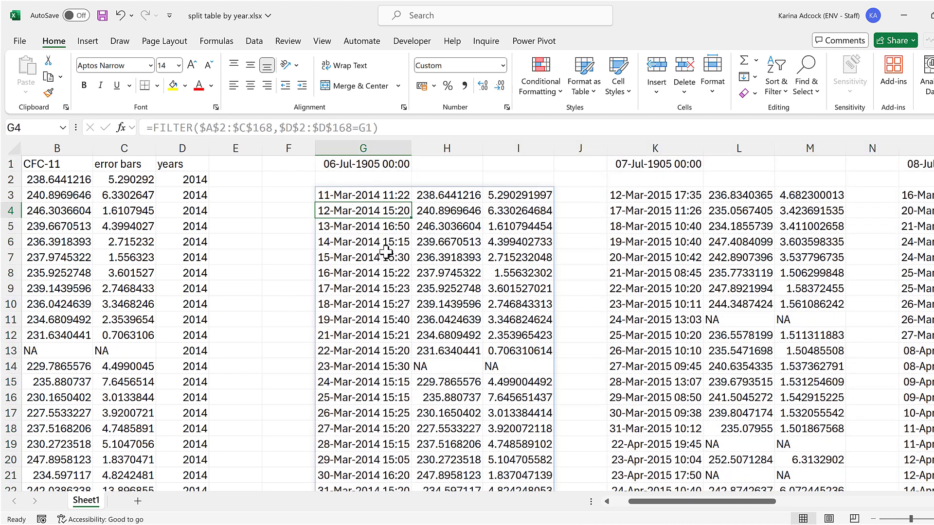
Set row 1 to General format so titles read 2014, 2015, and make it bold.
{"action": "left_click", "coordinate": [11, 164]}
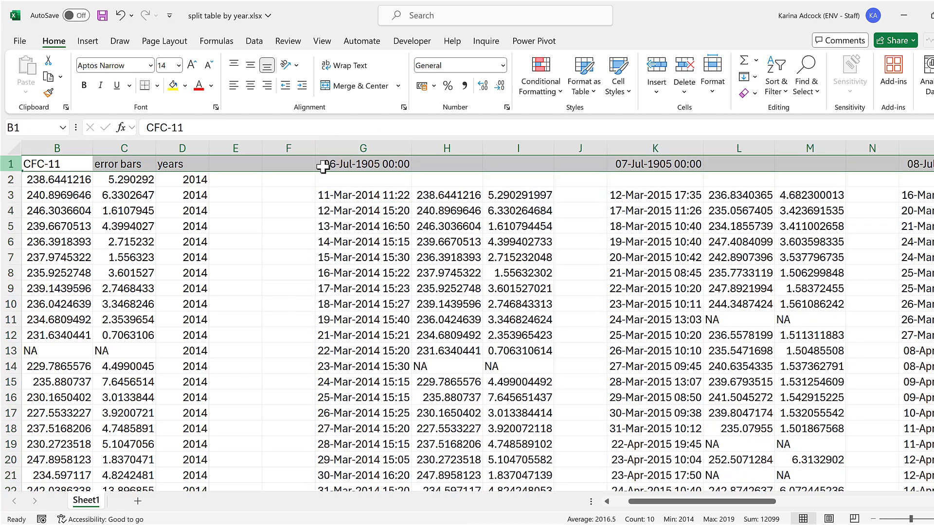
{"action": "left_click", "coordinate": [504, 71]}
{"action": "left_click", "coordinate": [502, 89]}
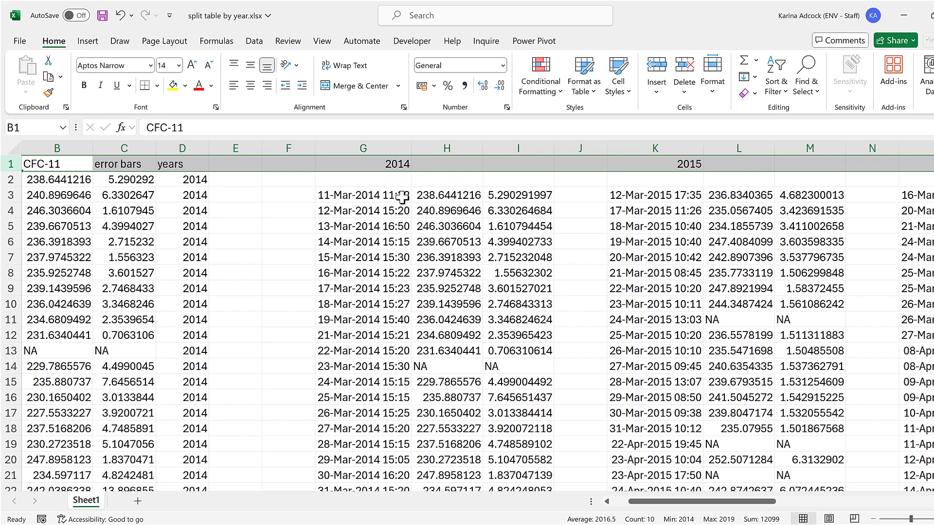
{"action": "left_click", "coordinate": [606, 501]}
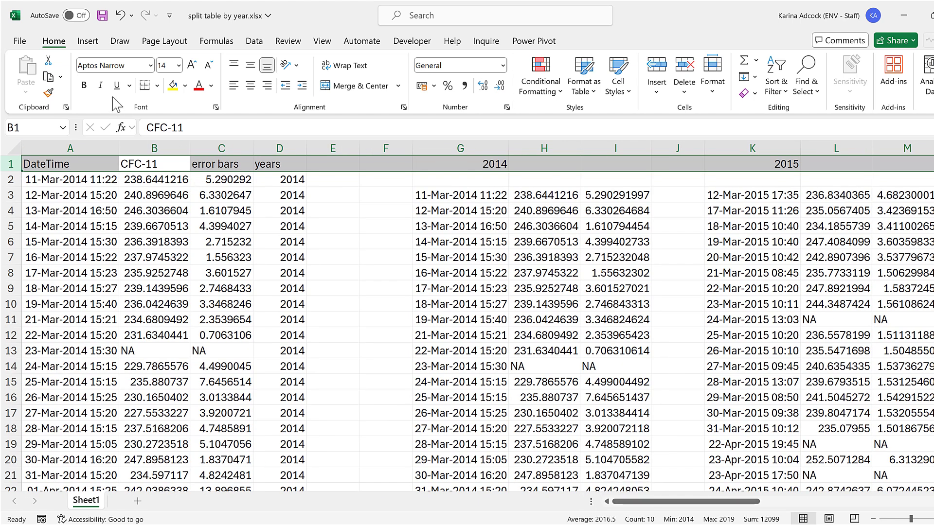
{"action": "left_click", "coordinate": [84, 87]}
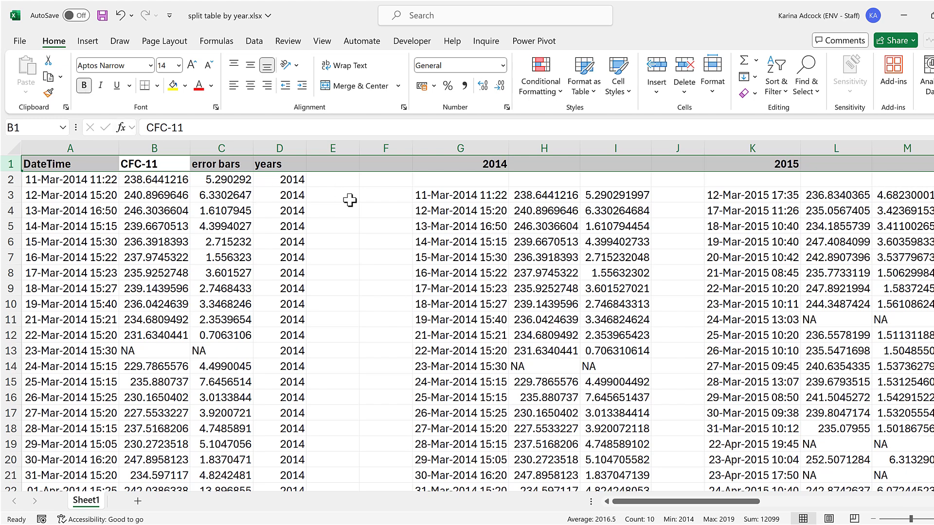
{"action": "left_click", "coordinate": [282, 200]}
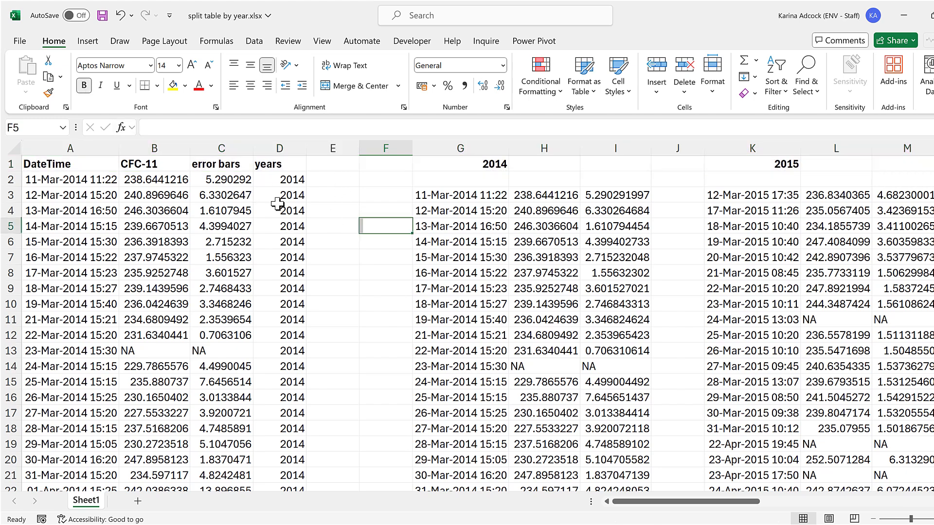
Copy the DateTime, CFC-11 and error bars headings from A1:C1 into G2.
{"action": "left_click_drag", "start_coordinate": [90, 163], "coordinate": [228, 166]}
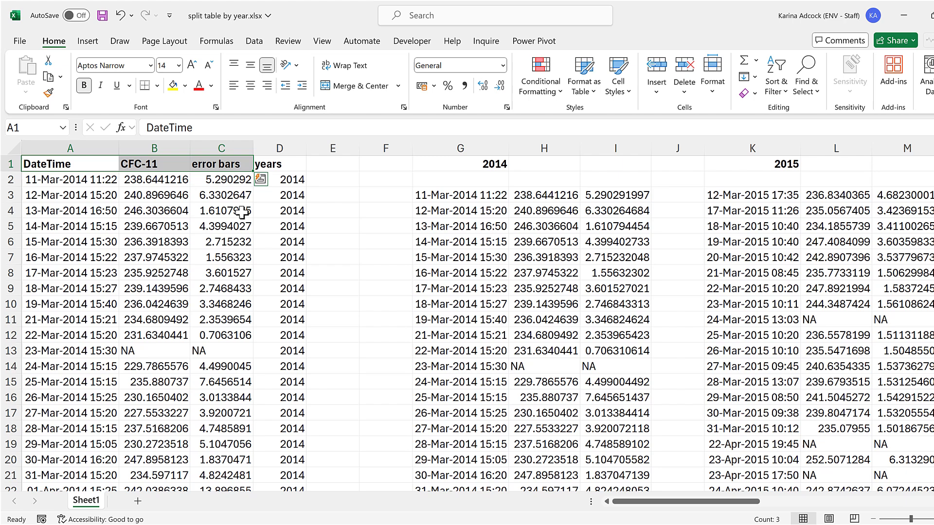
{"action": "key", "text": "ctrl+c"}
{"action": "left_click", "coordinate": [455, 179]}
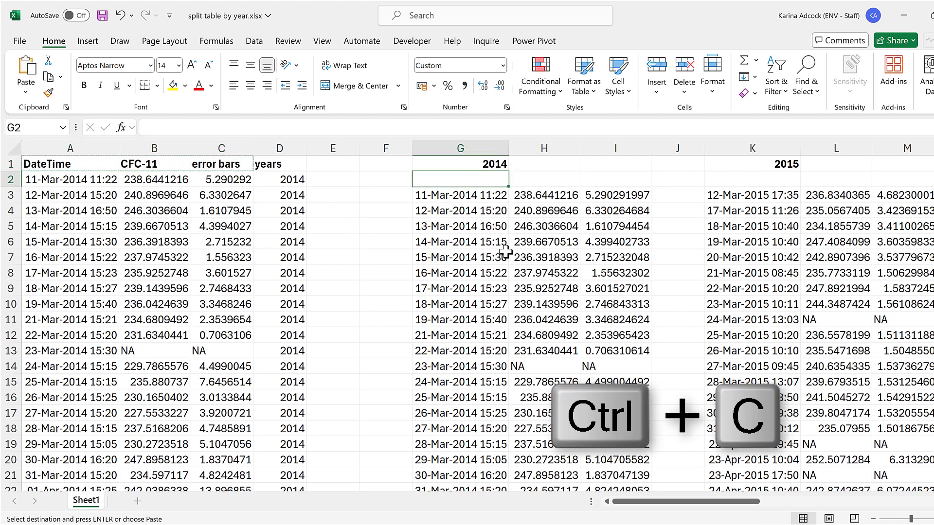
{"action": "key", "text": "ctrl+v"}
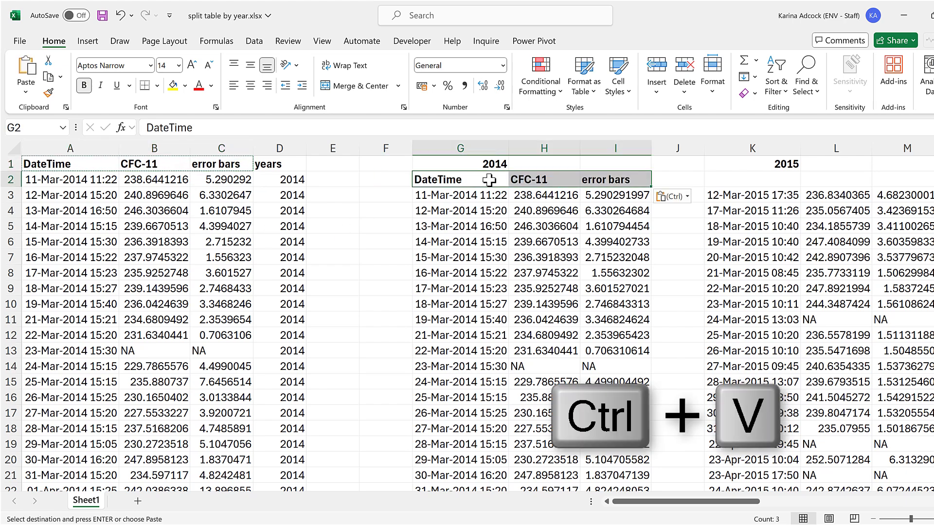
Fill the G2:J2 headings across all year tables through 2019 as copied cells.
{"action": "left_click_drag", "start_coordinate": [489, 180], "coordinate": [680, 183]}
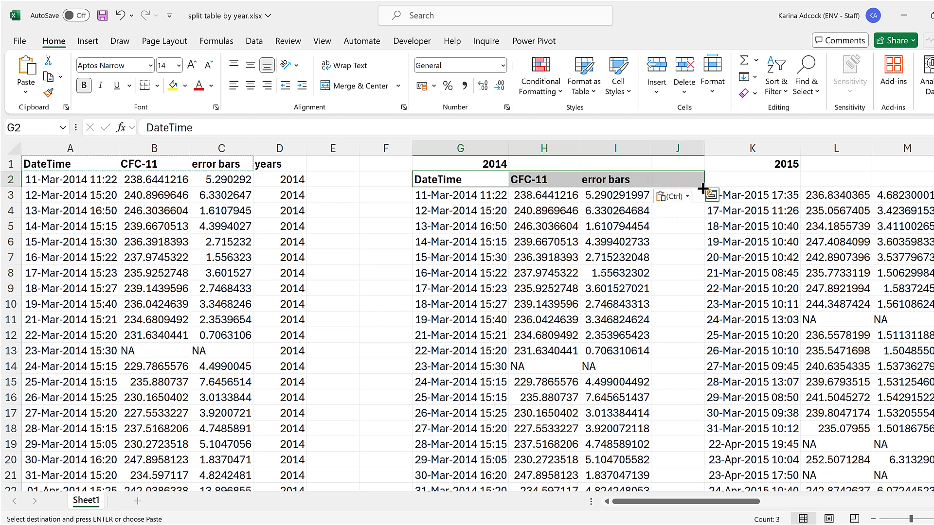
{"action": "left_click_drag", "start_coordinate": [704, 190], "coordinate": [890, 190]}
{"action": "left_click", "coordinate": [909, 194]}
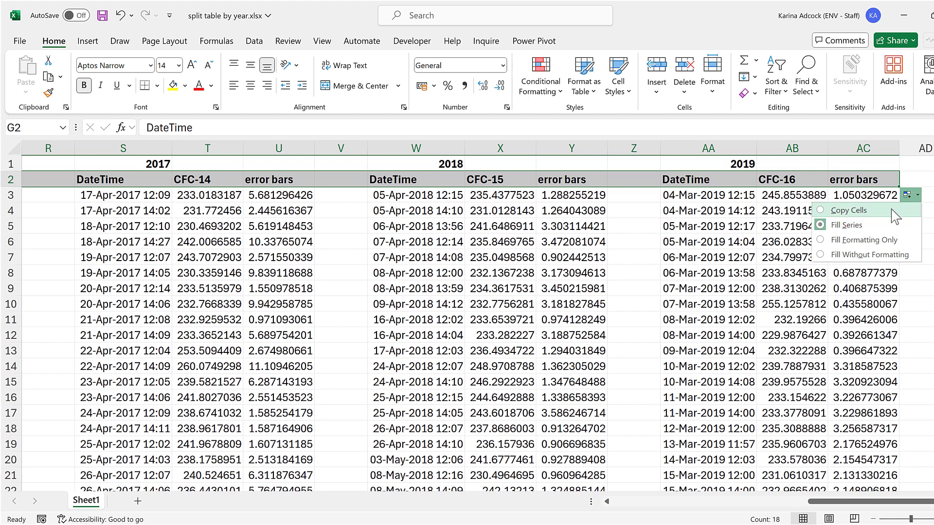
{"action": "left_click", "coordinate": [895, 212]}
{"action": "left_click", "coordinate": [810, 180]}
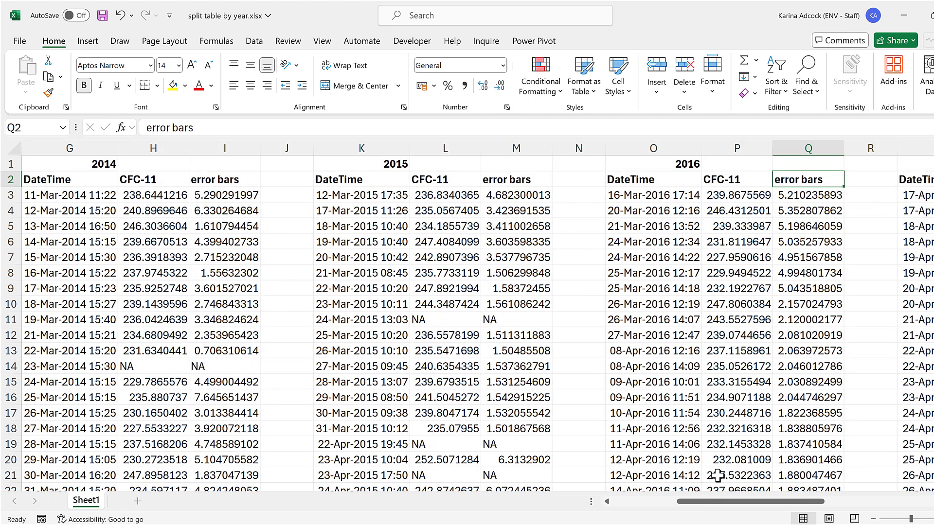
{"action": "left_click_drag", "start_coordinate": [732, 507], "coordinate": [629, 497]}
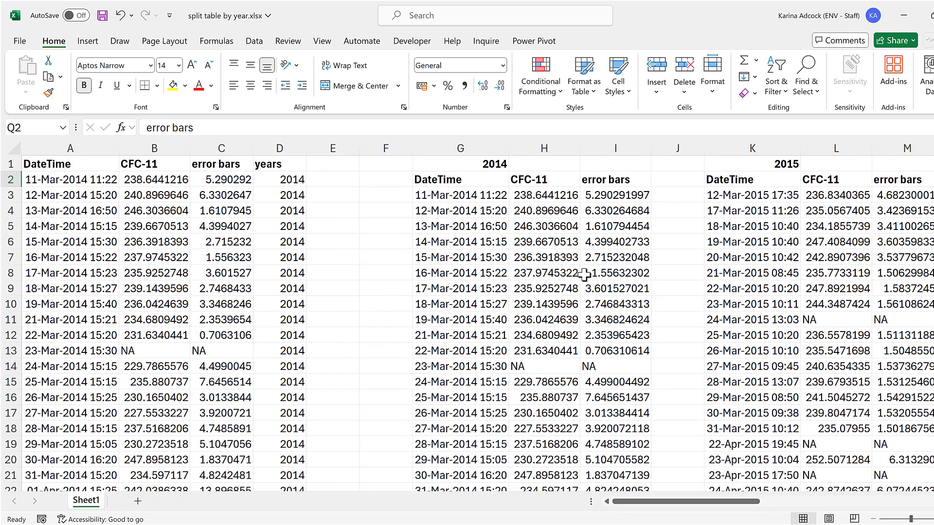
{"action": "left_click", "coordinate": [336, 198]}
{"action": "scroll", "coordinate": [379, 240], "scroll_direction": "down", "scroll_amount": 6}
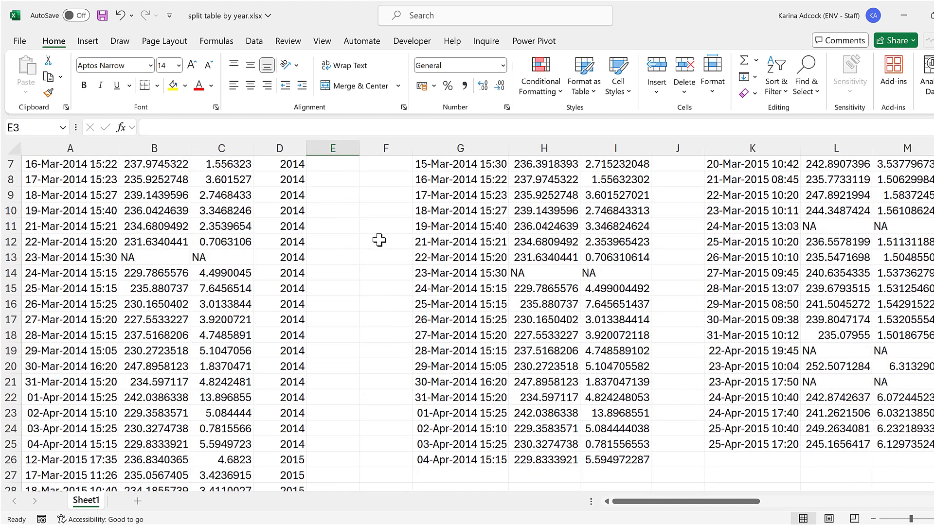
{"action": "scroll", "coordinate": [379, 240], "scroll_direction": "down", "scroll_amount": 19}
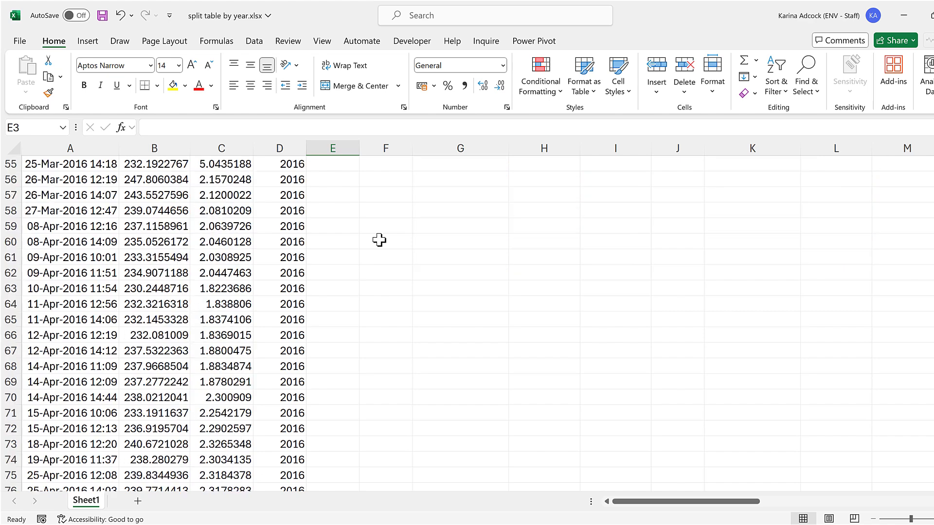
{"action": "scroll", "coordinate": [390, 249], "scroll_direction": "down", "scroll_amount": 11}
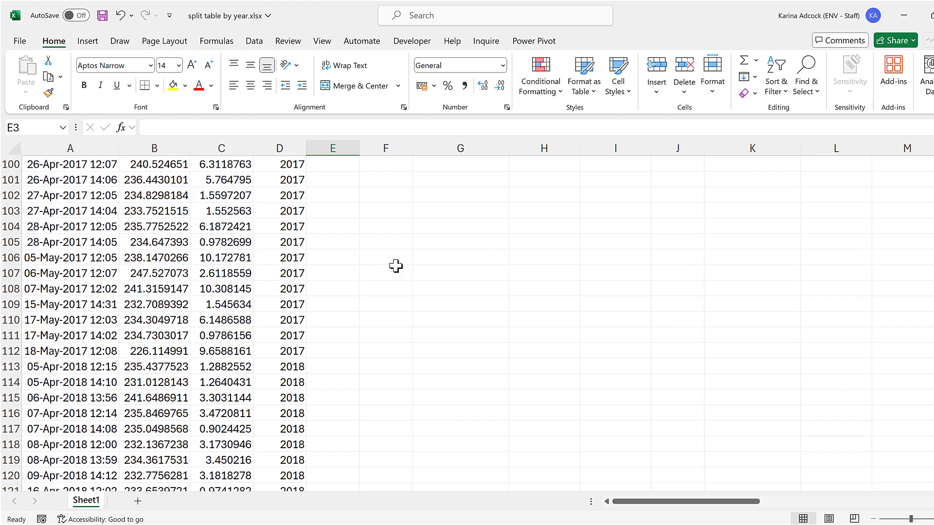
{"action": "scroll", "coordinate": [501, 315], "scroll_direction": "down", "scroll_amount": 1}
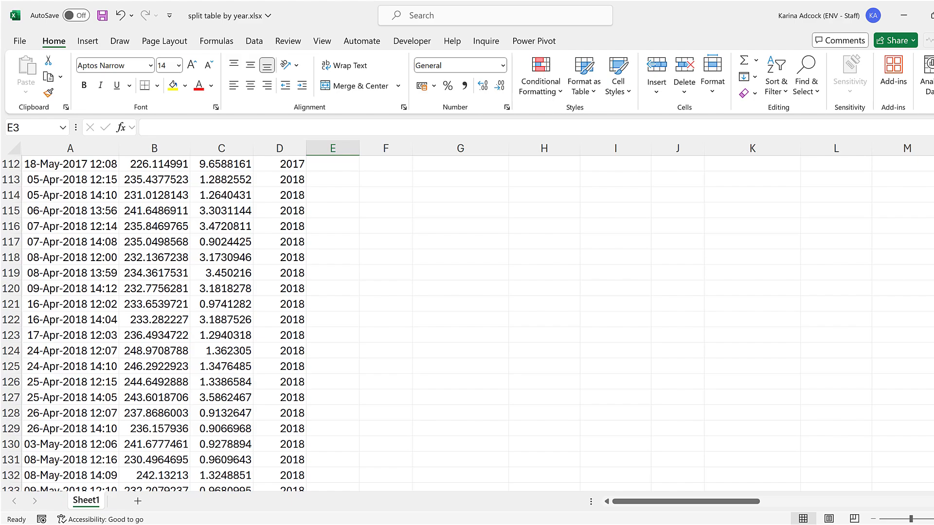
{"action": "scroll", "coordinate": [687, 264], "scroll_direction": "up", "scroll_amount": 20}
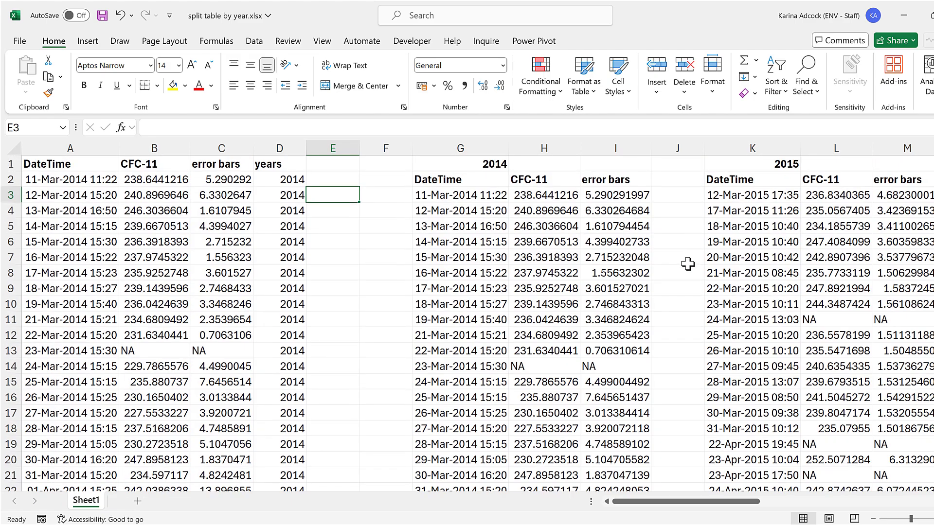
{"action": "scroll", "coordinate": [602, 261], "scroll_direction": "down", "scroll_amount": 6}
{"action": "scroll", "coordinate": [604, 267], "scroll_direction": "up", "scroll_amount": 1}
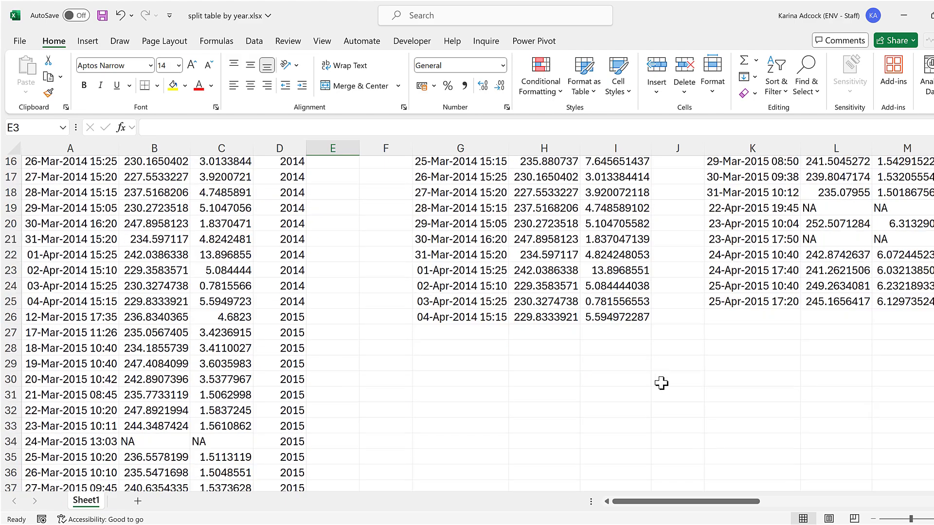
{"action": "left_click_drag", "start_coordinate": [672, 505], "coordinate": [713, 419]}
{"action": "scroll", "coordinate": [713, 420], "scroll_direction": "down", "scroll_amount": 1}
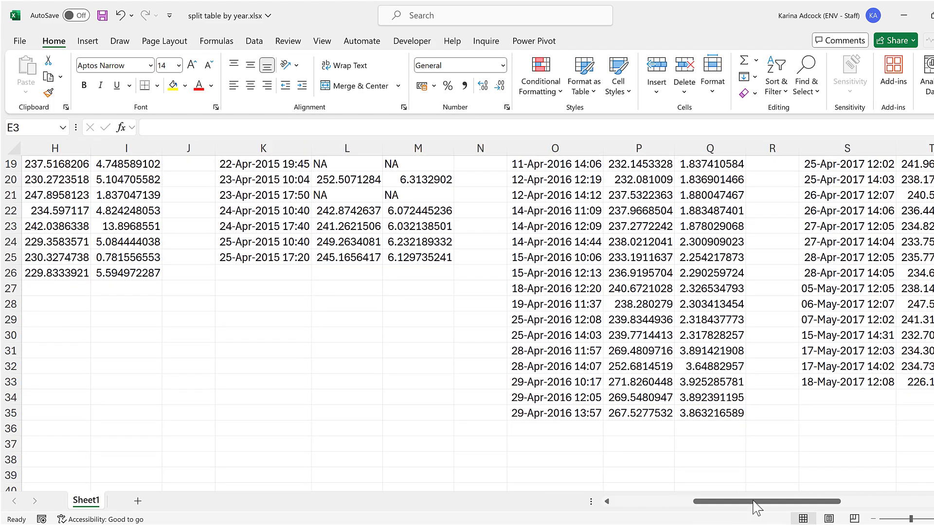
{"action": "left_click_drag", "start_coordinate": [756, 508], "coordinate": [623, 502]}
{"action": "scroll", "coordinate": [825, 388], "scroll_direction": "up", "scroll_amount": 6}
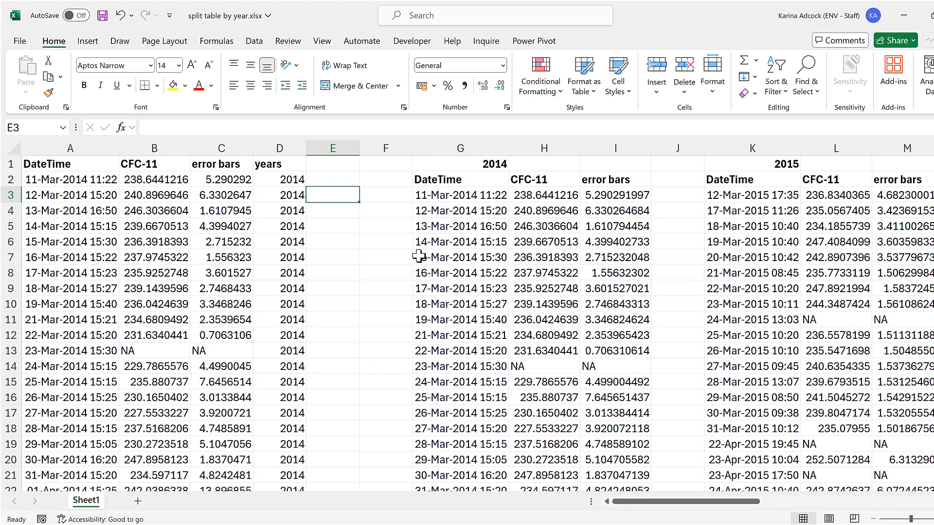